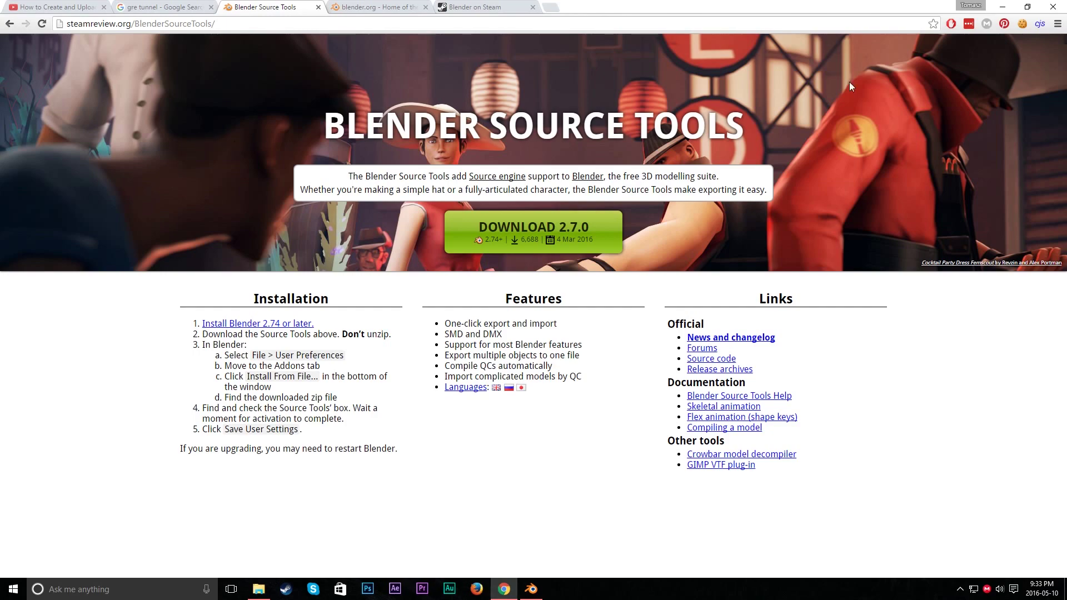
- Browse the blender.org, Blender on Steam and Blender Source Tools pages in Chrome
click(1002, 7)
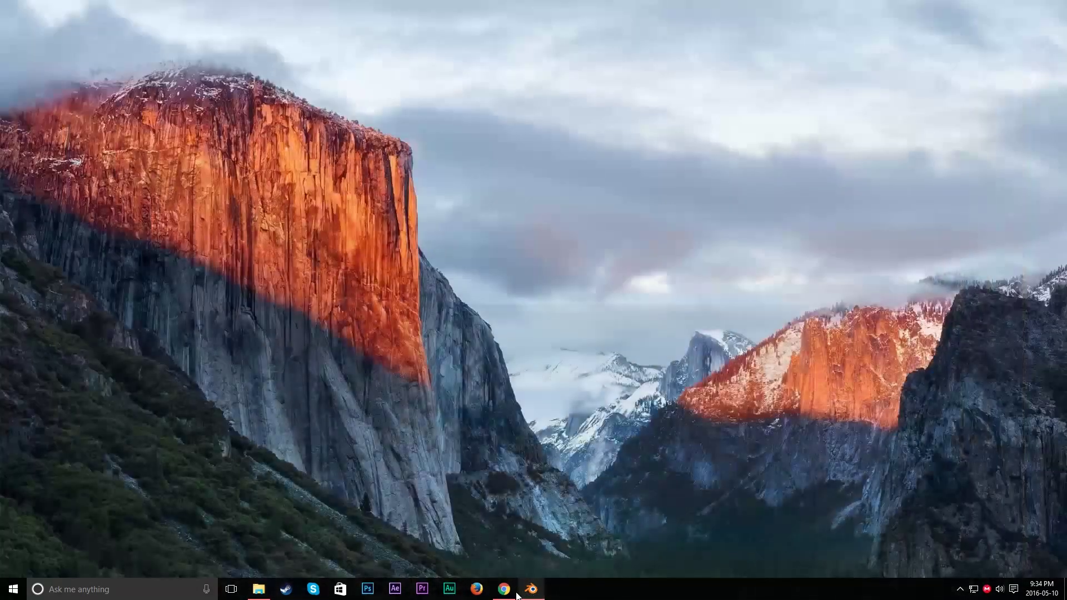
click(503, 589)
click(380, 7)
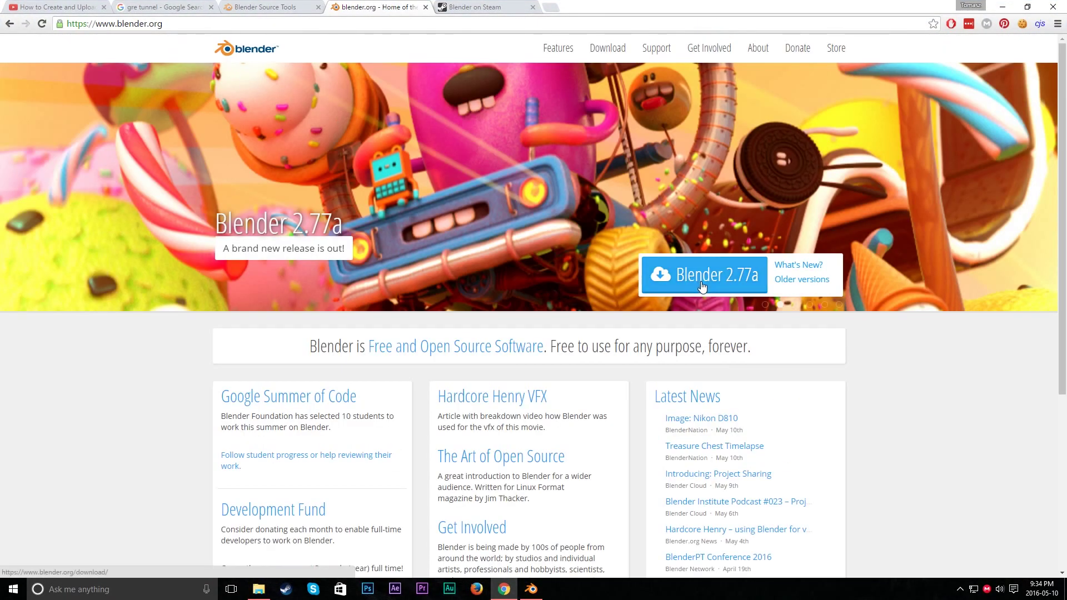
click(489, 6)
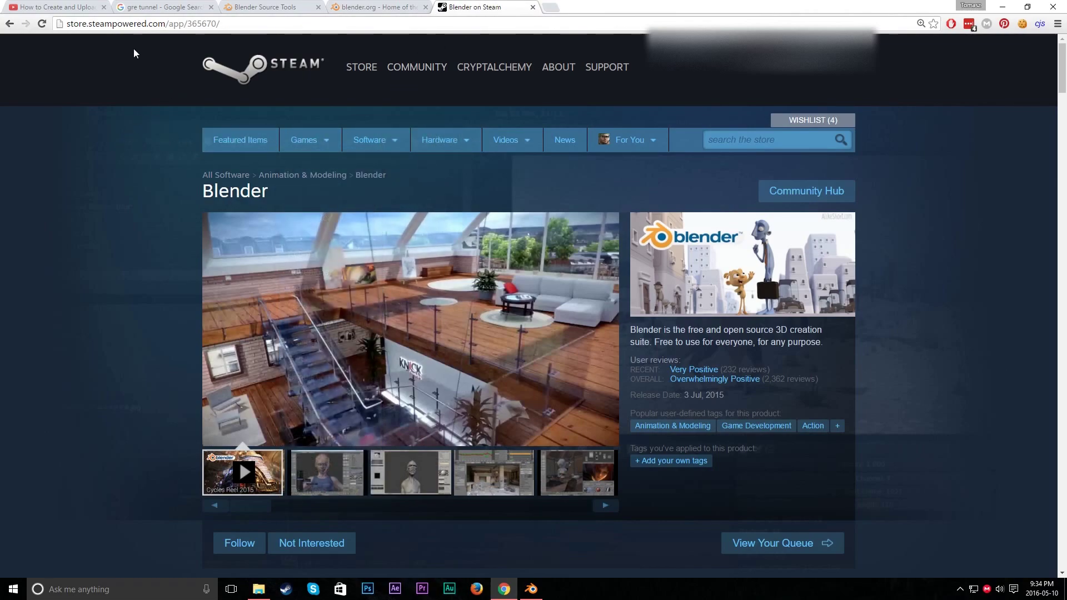
click(247, 7)
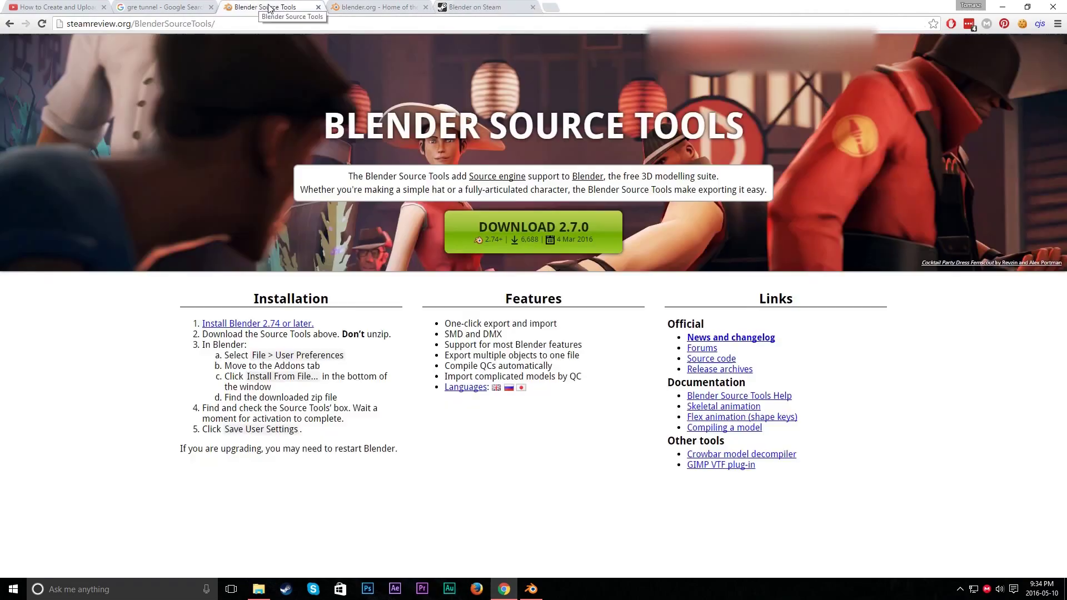
- Minimize Chrome and bring Blender's empty default scene to the front
click(1002, 6)
click(530, 589)
middle_drag(510, 448, 456, 197)
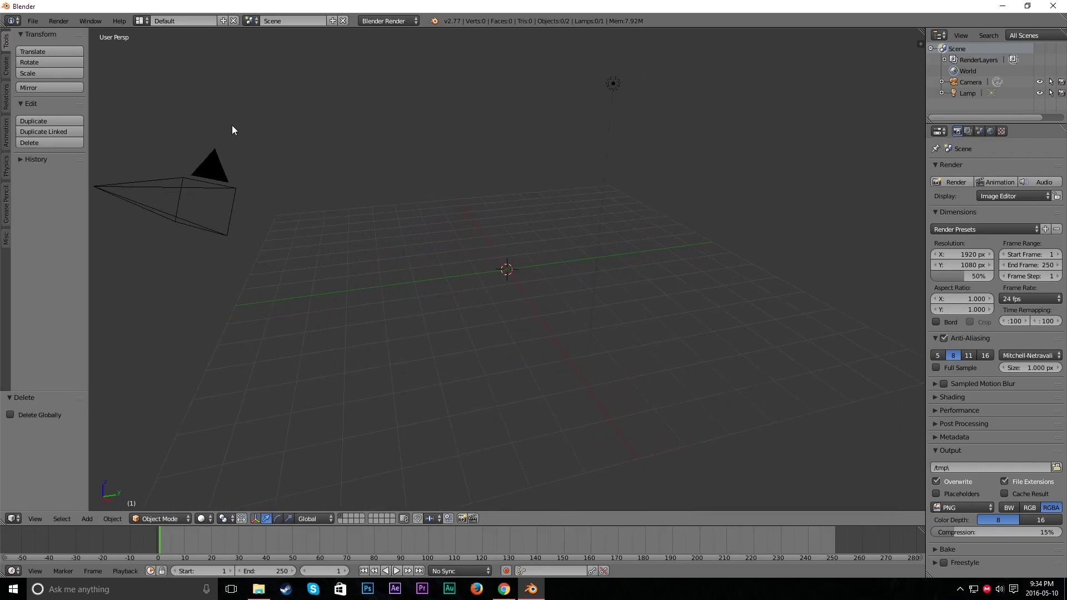
mouse_move(378, 205)
middle_down()
mouse_move(341, 201)
mouse_move(415, 207)
mouse_move(358, 203)
middle_up()
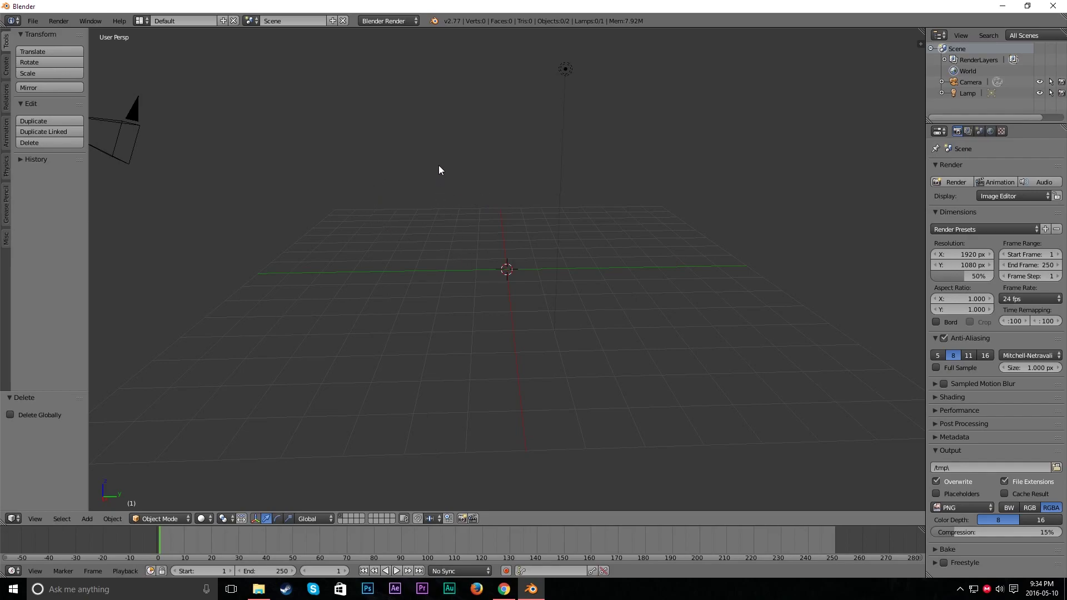
- Open DestinyBridgeDoor.blend through File > Open
click(33, 21)
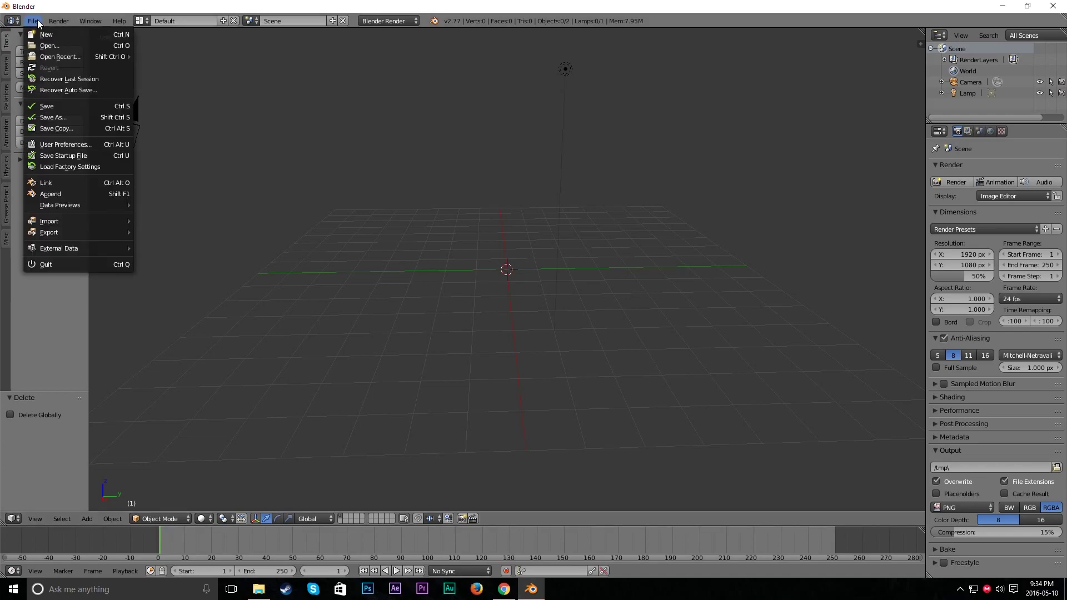
click(48, 45)
click(168, 121)
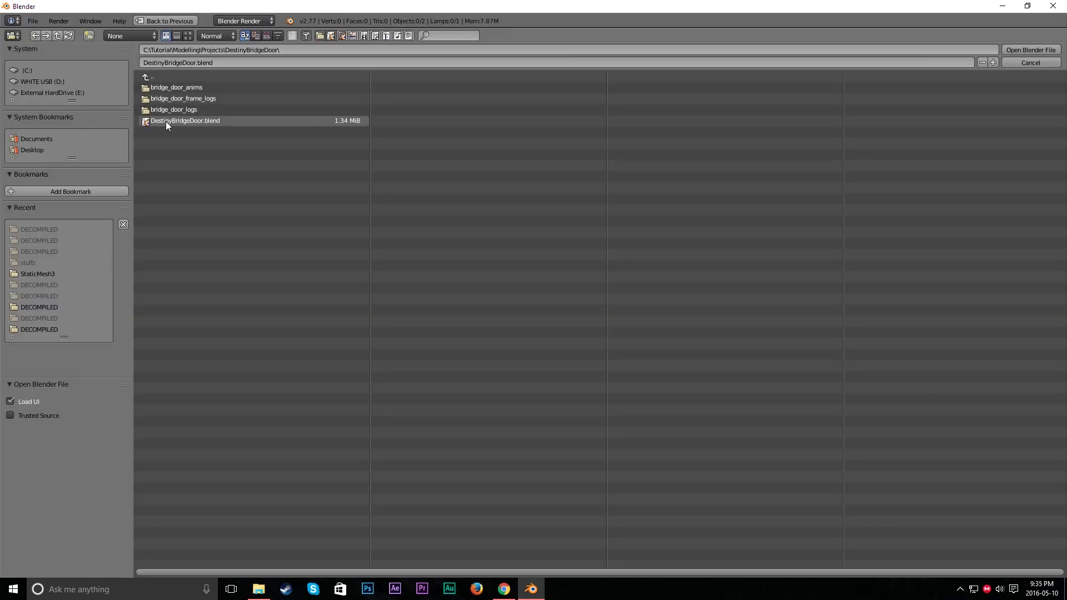
double_click(166, 121)
- Deselect all objects in the door scene and switch to the Blender Source Tools page
middle_drag(332, 152, 144, 187)
key(a)
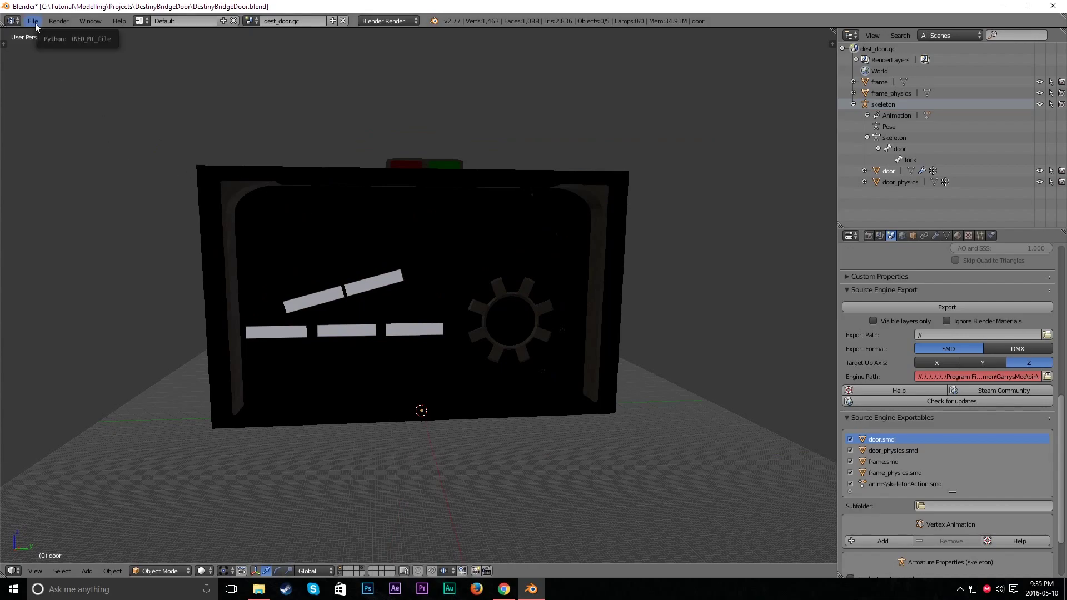
click(504, 589)
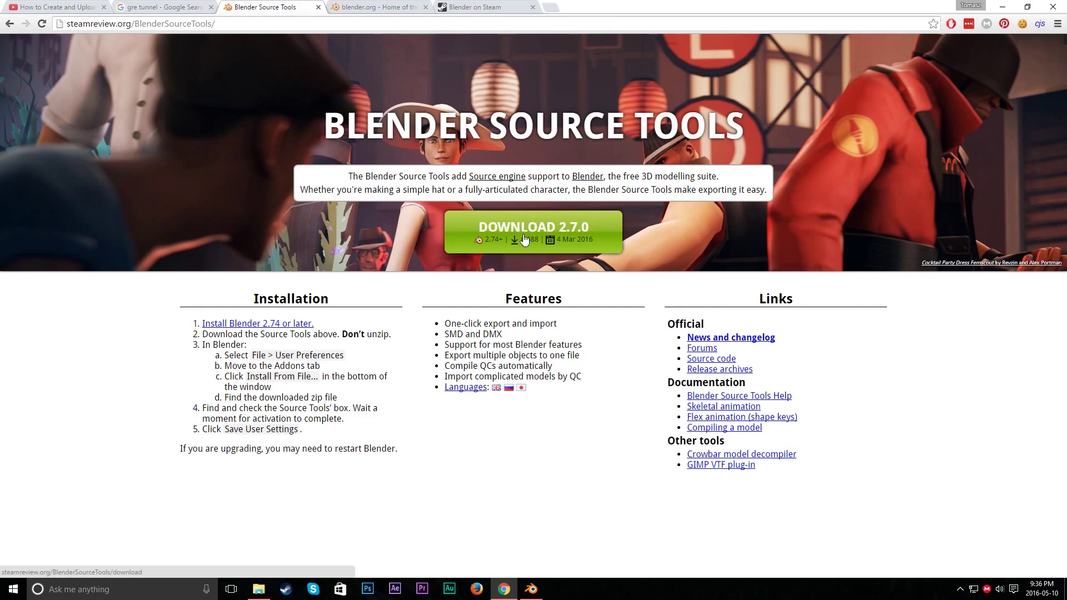
- Go to the C:\Tutorial\Downloads folder holding blender_source_tools_2.7.0.zip in File Explorer
click(1002, 7)
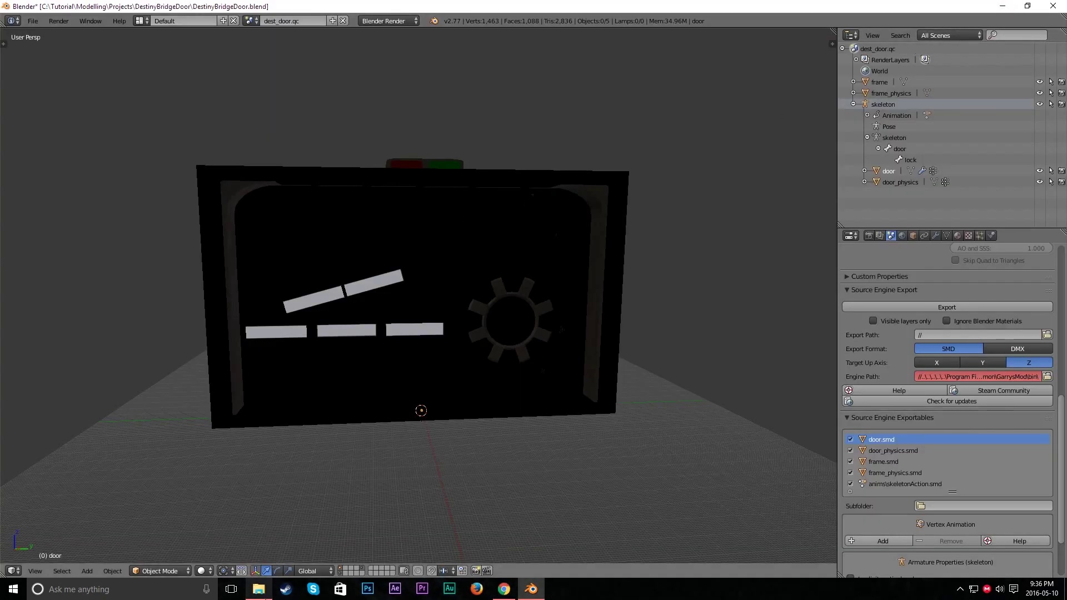
click(259, 589)
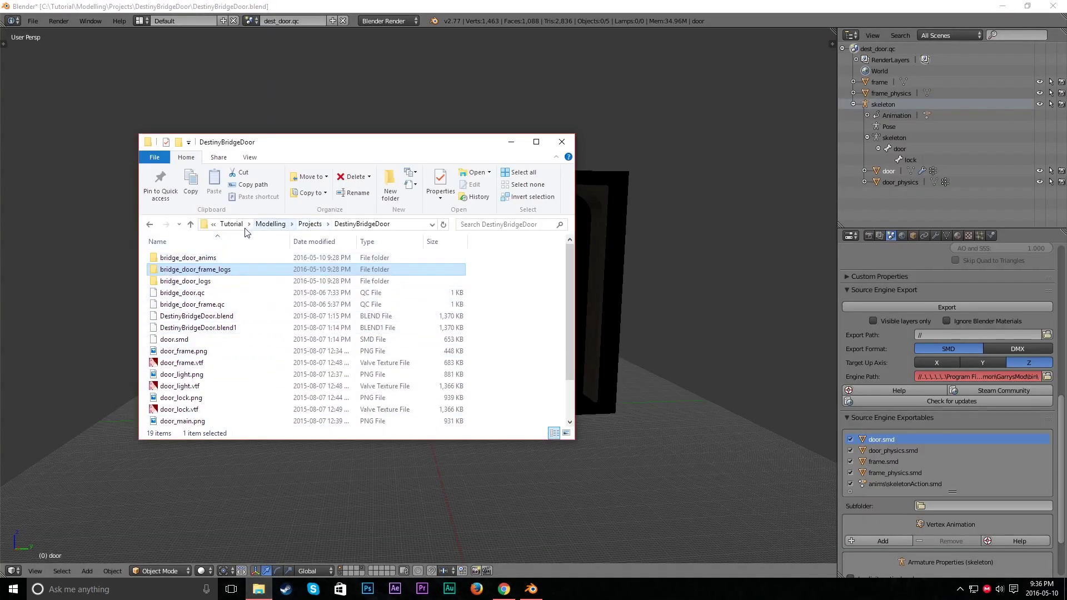
click(230, 224)
double_click(194, 269)
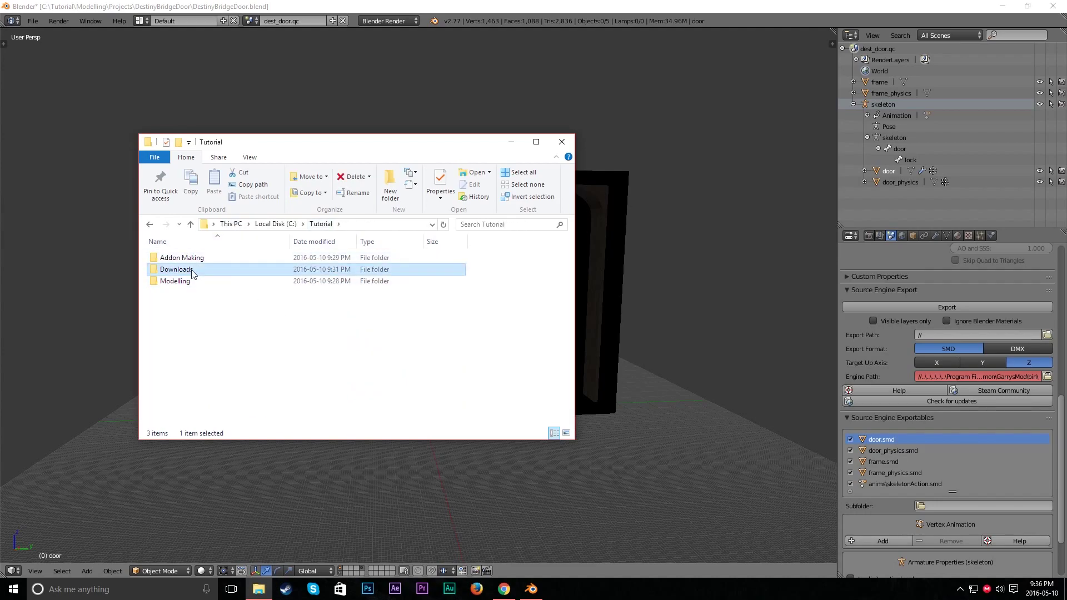
- Copy the C:\Tutorial\Downloads path from the address bar and return to Blender
click(402, 224)
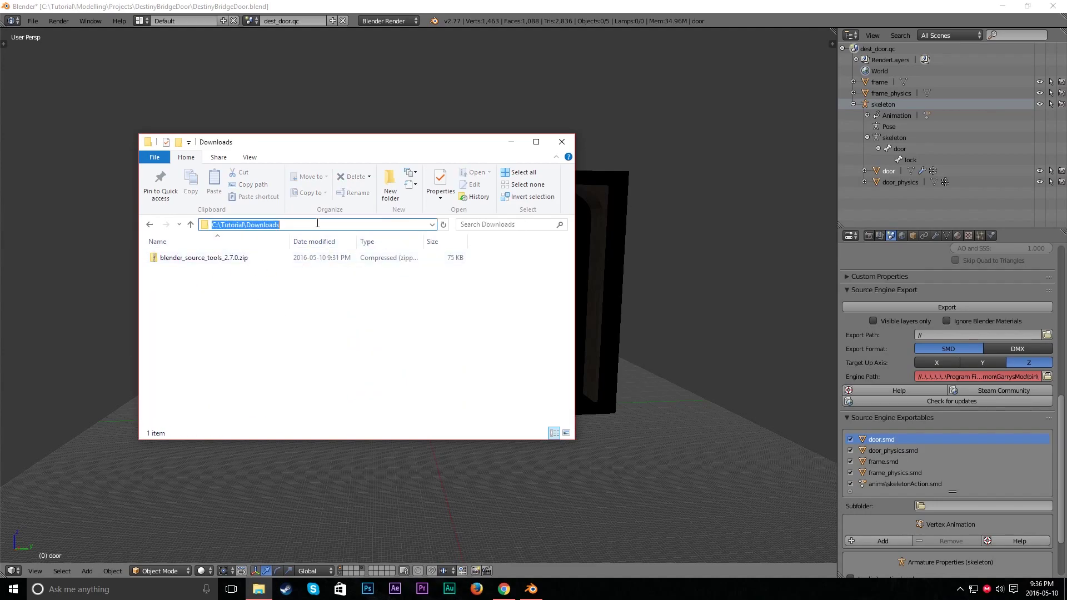
click(295, 299)
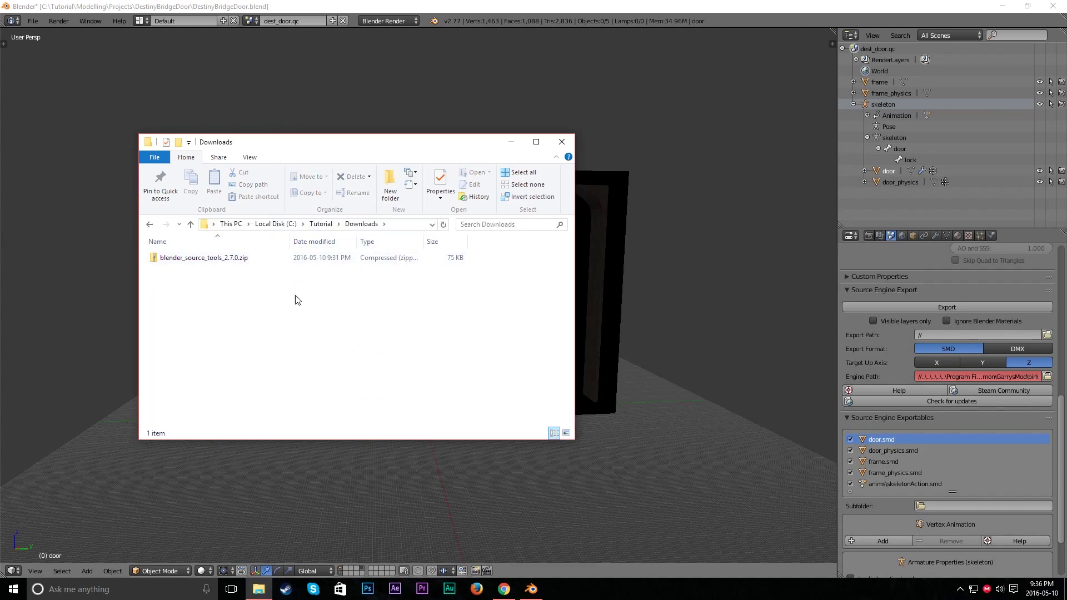
click(409, 224)
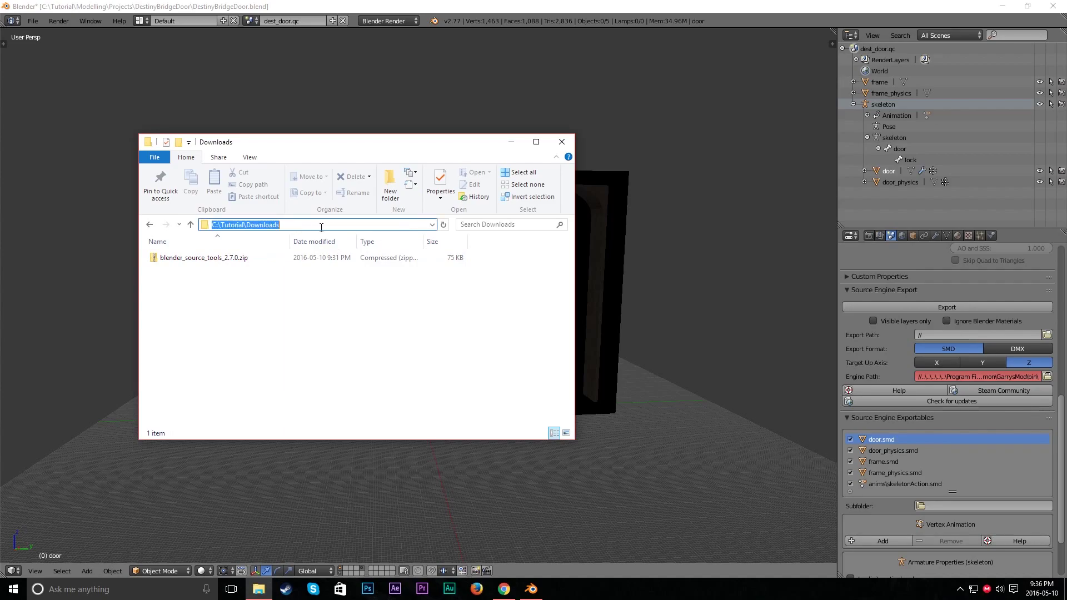
right_click(235, 224)
click(164, 256)
click(400, 329)
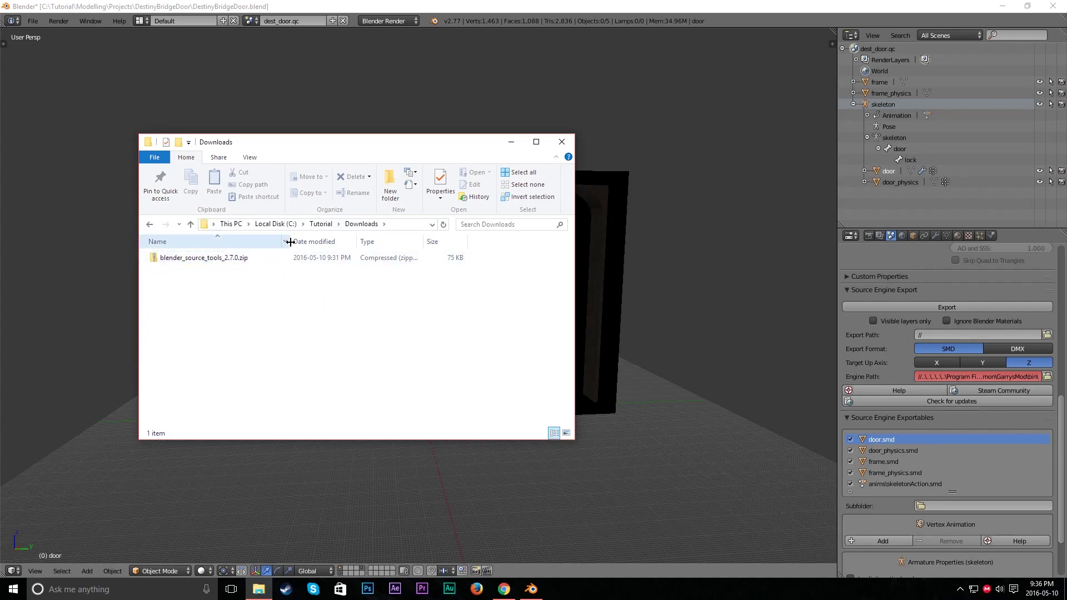
click(178, 7)
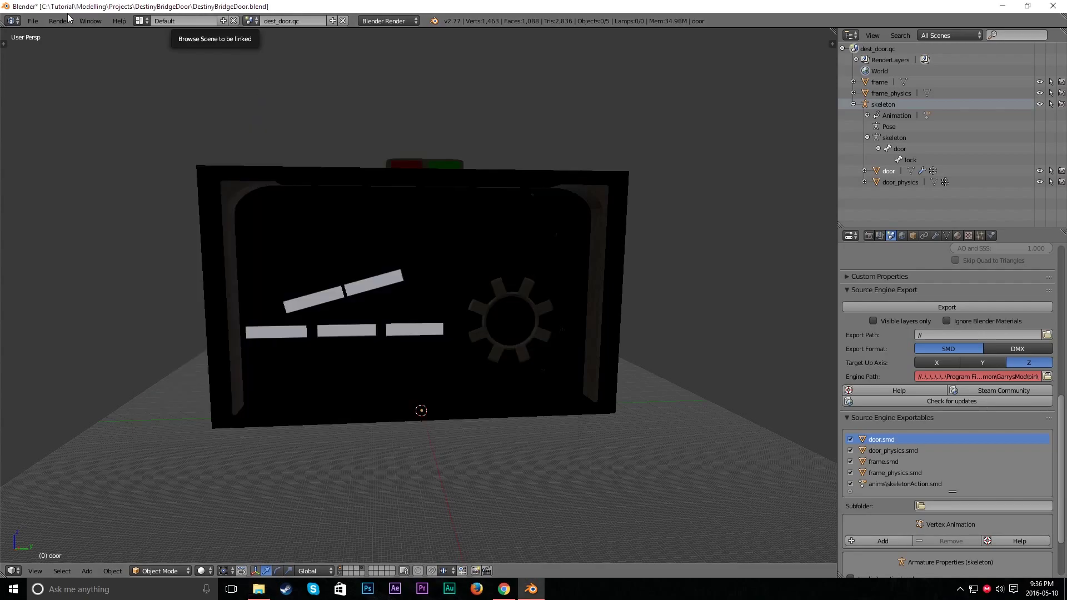
- Open Blender's User Preferences at the Add-ons section
click(38, 21)
mouse_move(75, 226)
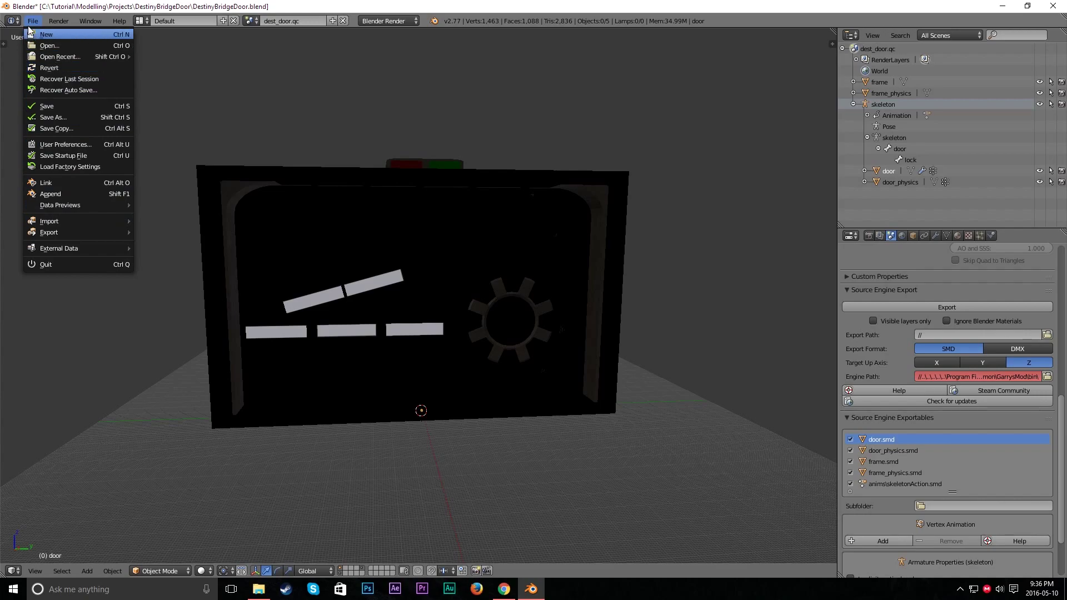
click(71, 145)
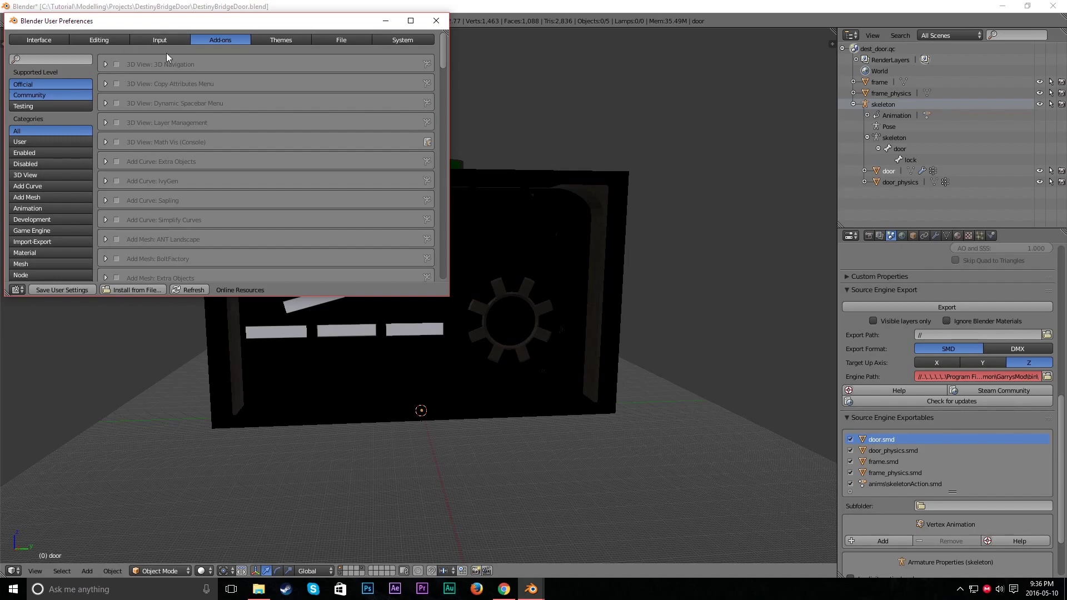
click(145, 41)
click(225, 41)
- Install the add-on blender_source_tools_2.7.0.zip from C:\Tutorial\Downloads
click(129, 290)
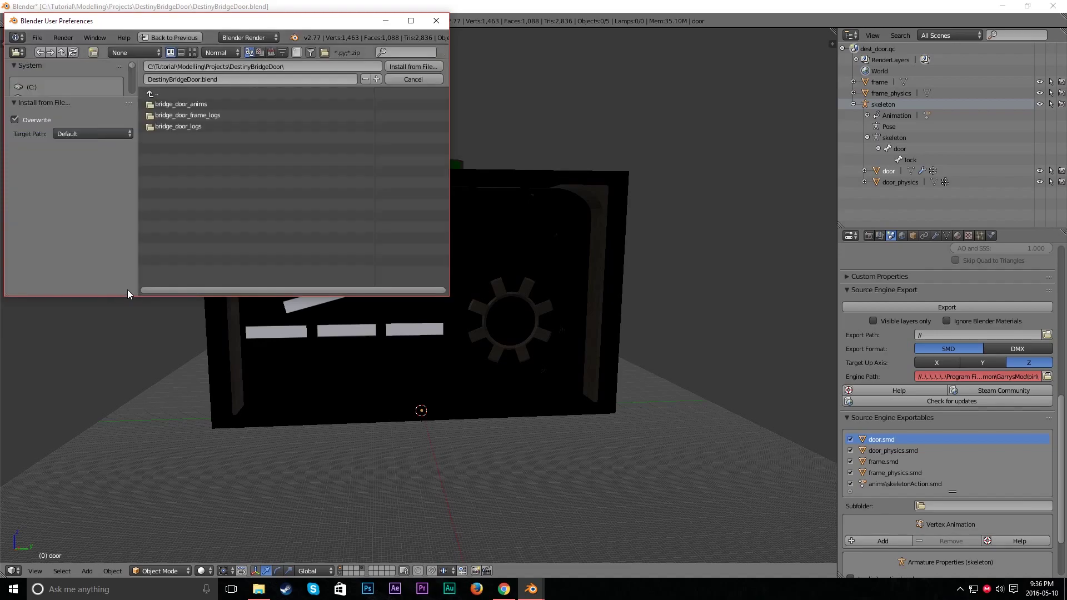
click(312, 66)
key(ctrl+v)
key(ctrl+a)
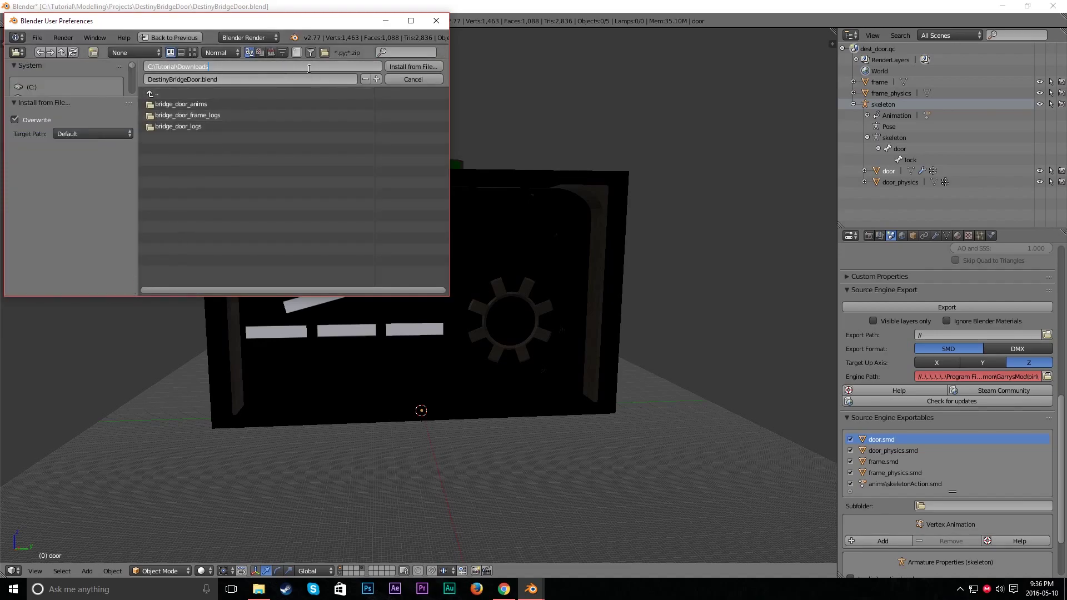
key(Return)
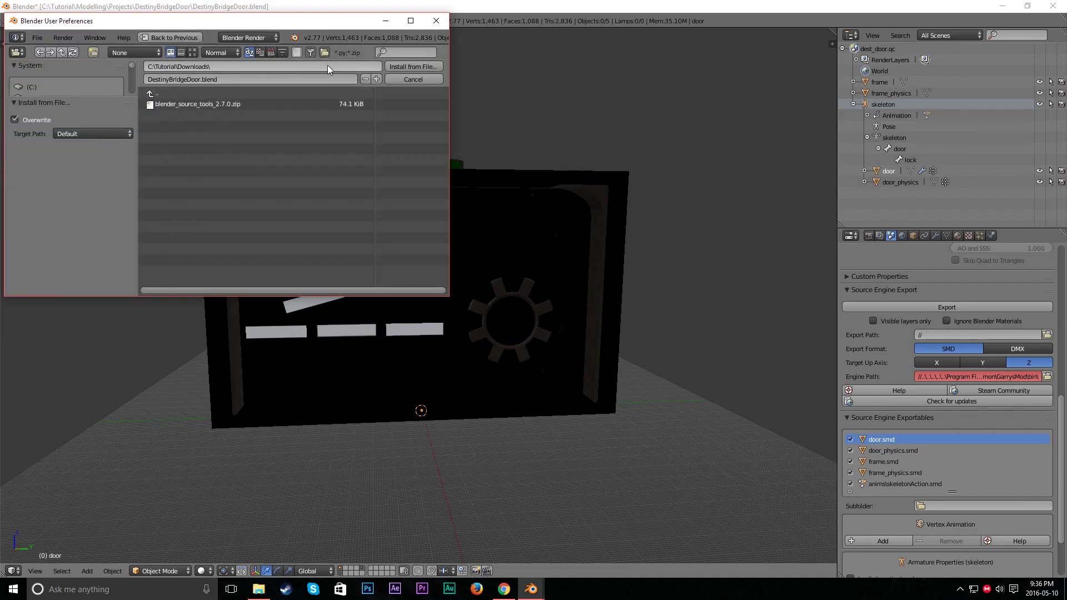
click(224, 104)
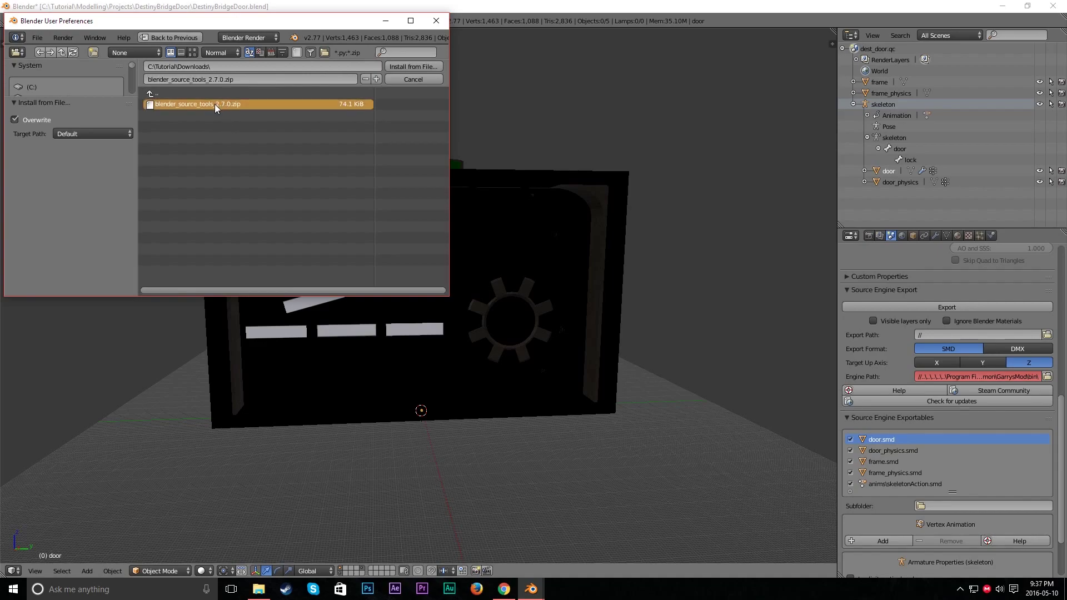
click(407, 79)
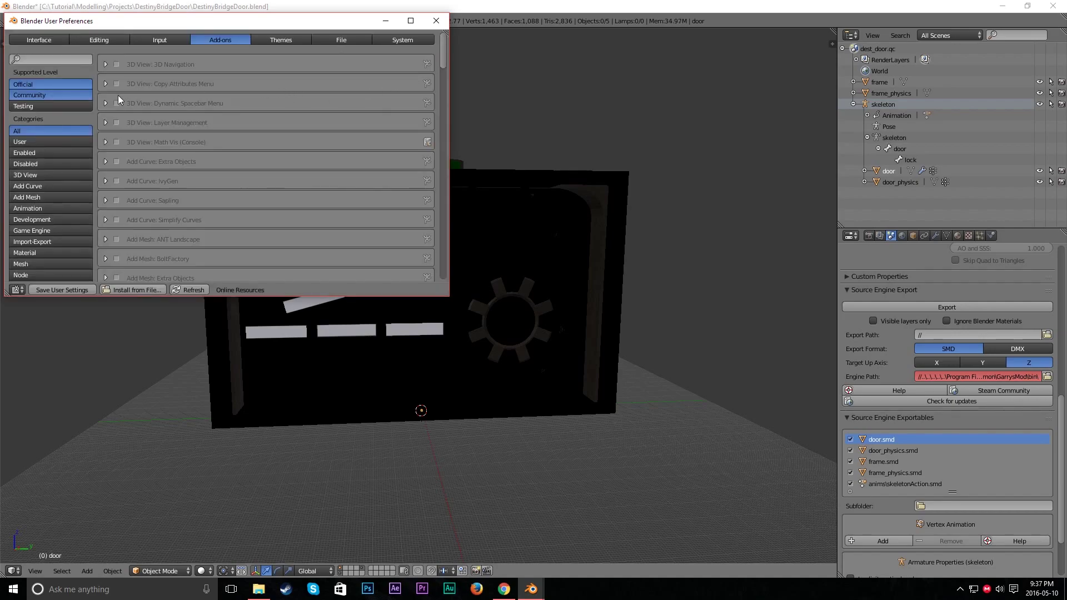
- Search add-ons for 'blender so' to confirm Blender Source Tools is enabled, then close preferences
click(67, 59)
text(blender sourc)
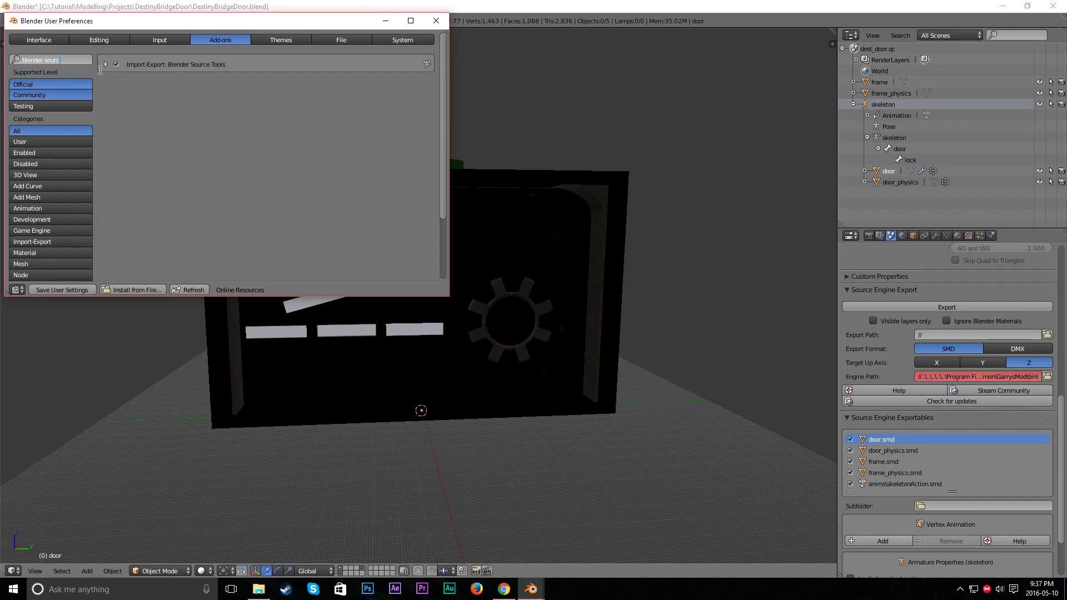
key(Return)
click(436, 20)
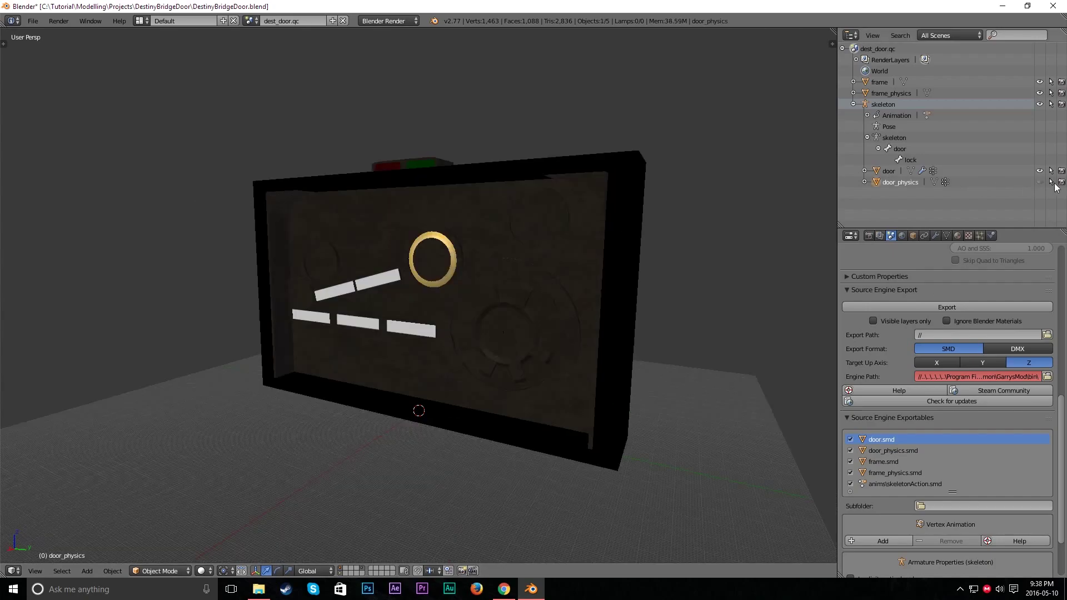
- Hide the door, frame_physics and frame objects to inspect the door_physics panel
click(1038, 172)
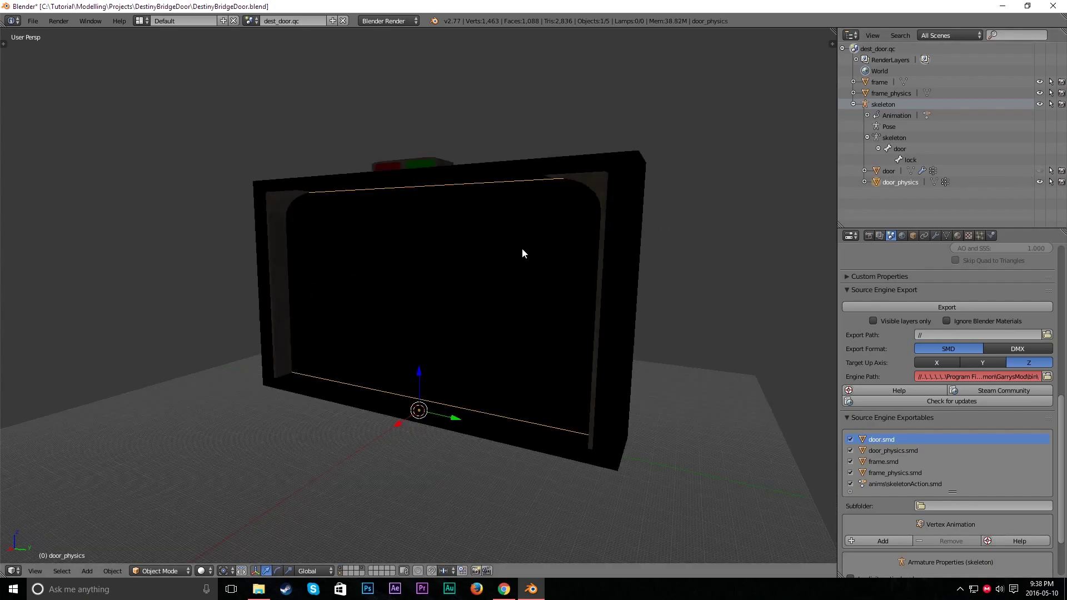
click(1038, 93)
click(1038, 81)
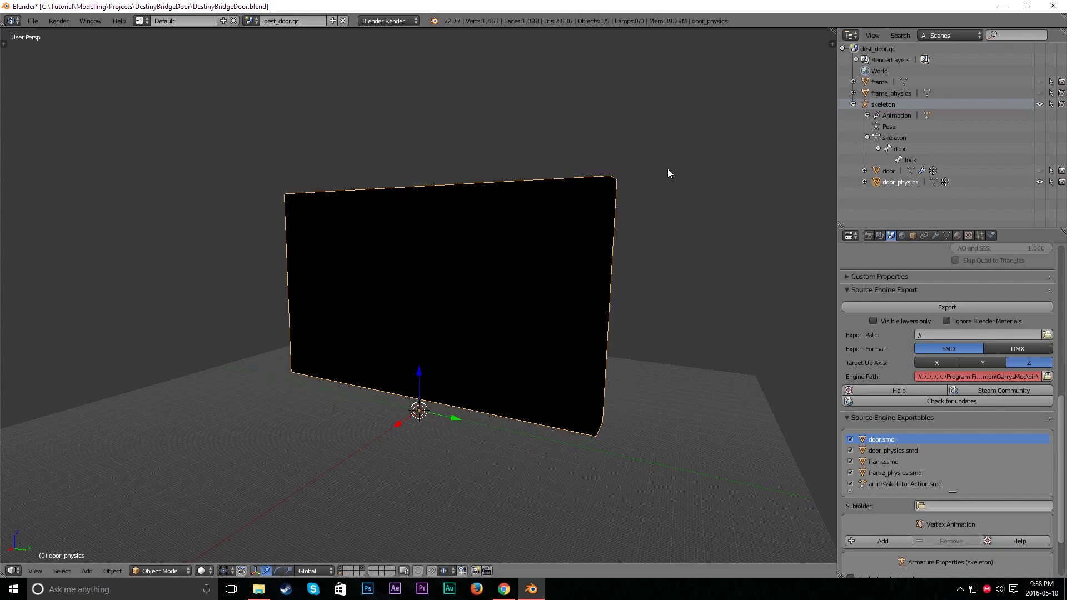
middle_drag(668, 169, 460, 197)
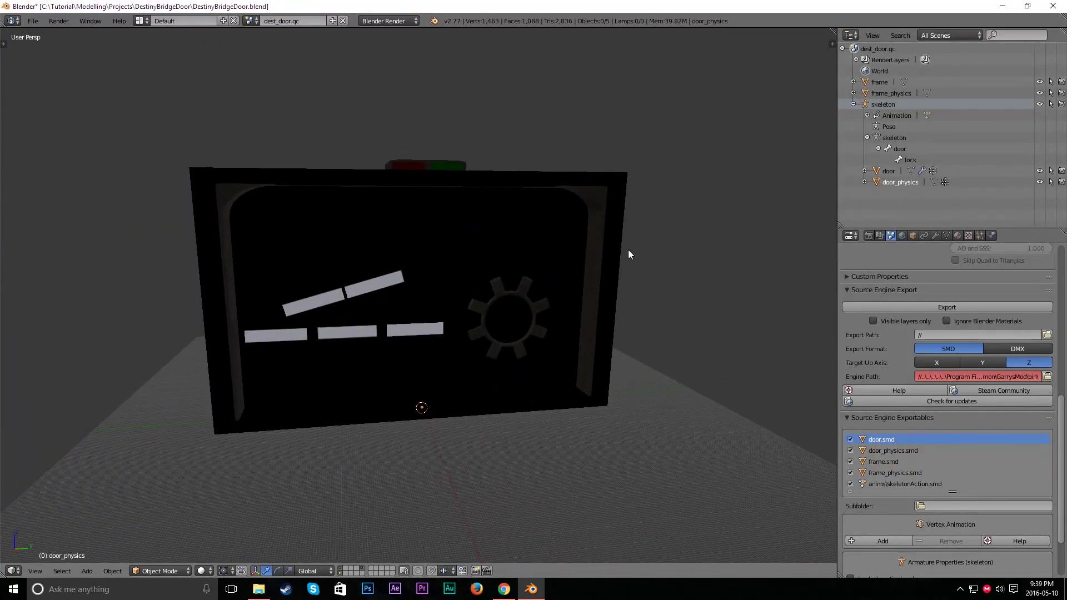
- Undo the hiding and select all five objects
key(ctrl+z)
key(ctrl+z)
key(ctrl+z)
key(ctrl+z)
key(ctrl+z)
key(ctrl+z)
key(a)
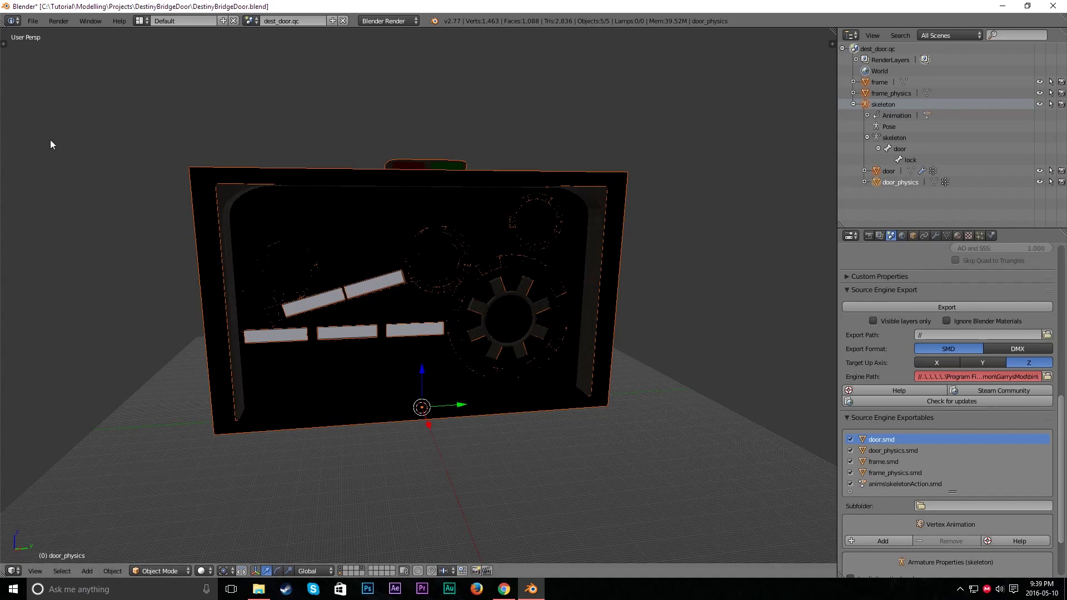
middle_drag(155, 120, 206, 145)
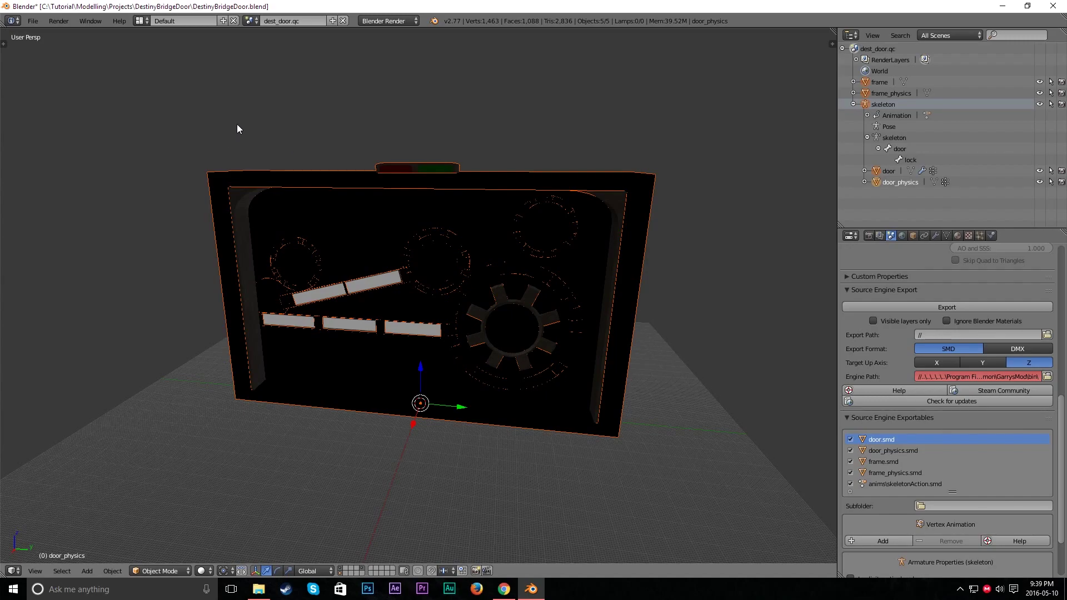
- Keep the Default layout, widen the 3D view and browse for the Source Engine Export path
click(145, 21)
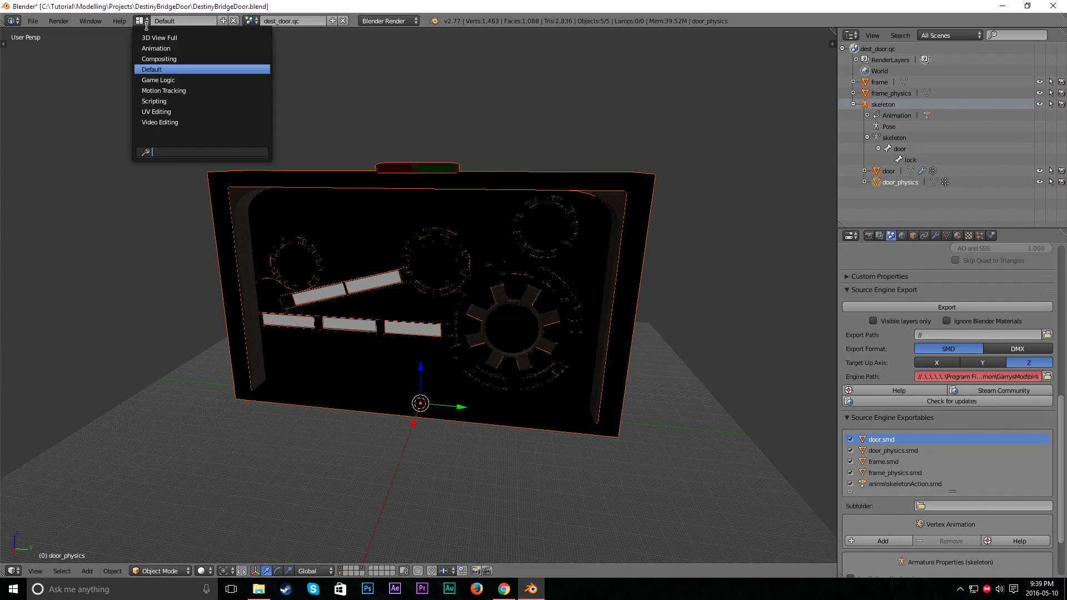
click(198, 69)
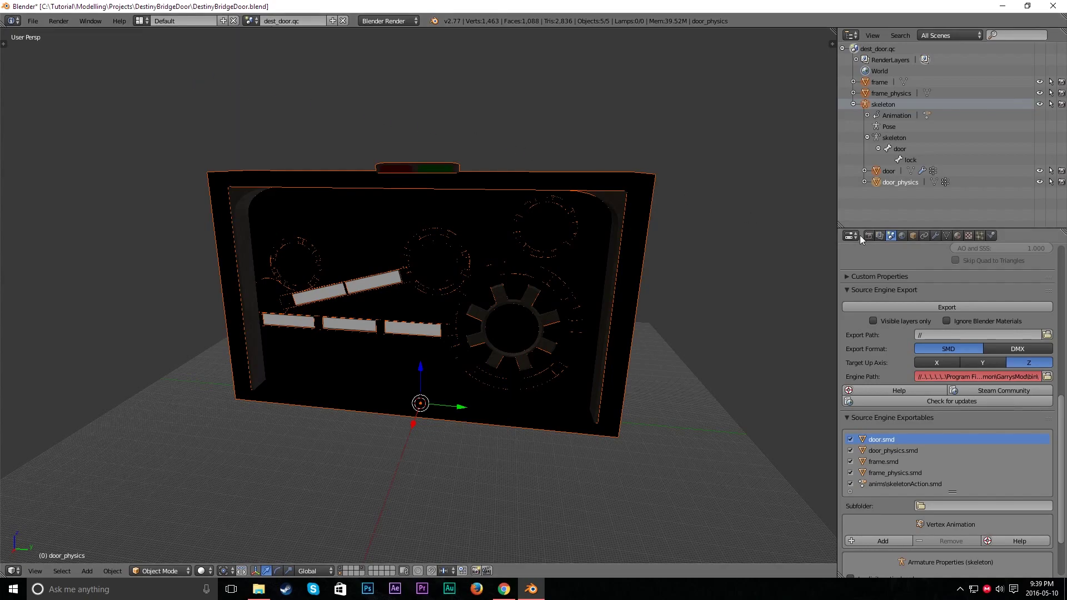
drag(837, 235, 872, 235)
scroll(924, 250, up, 15)
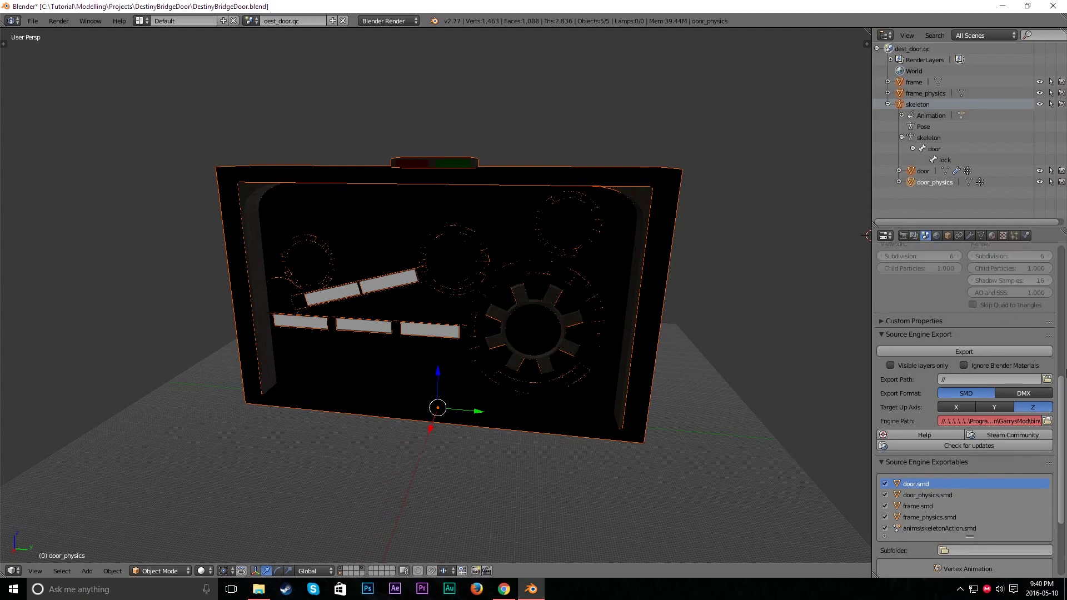
scroll(879, 281, down, 15)
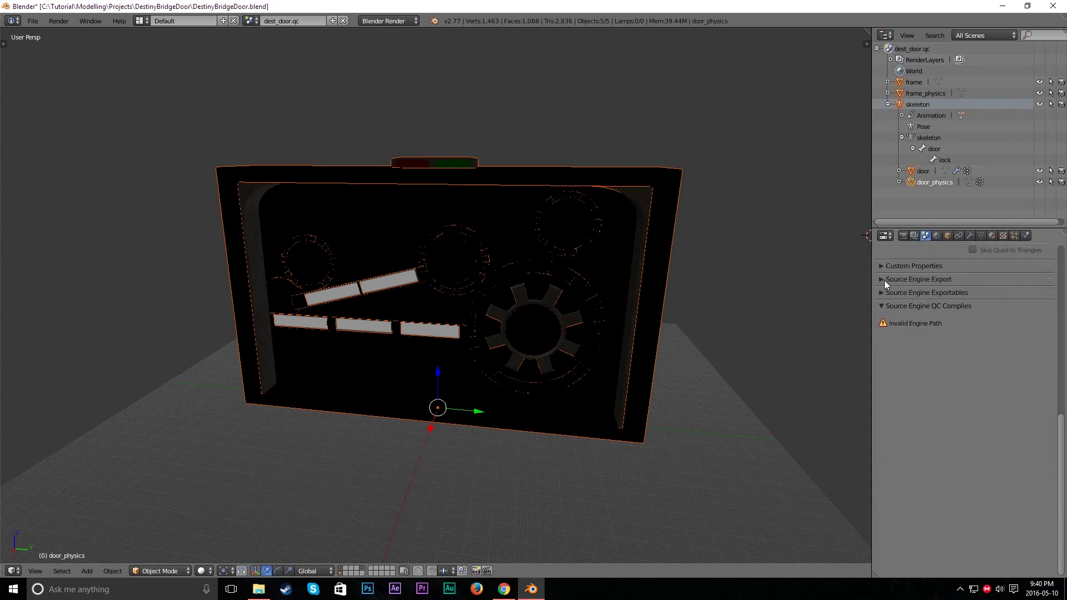
click(884, 279)
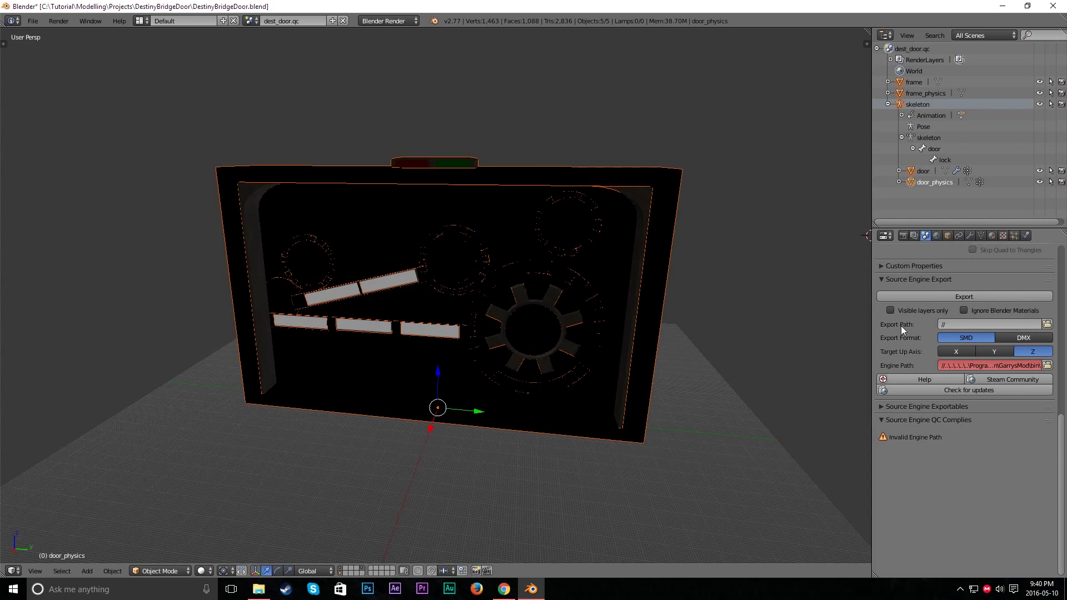
click(1046, 324)
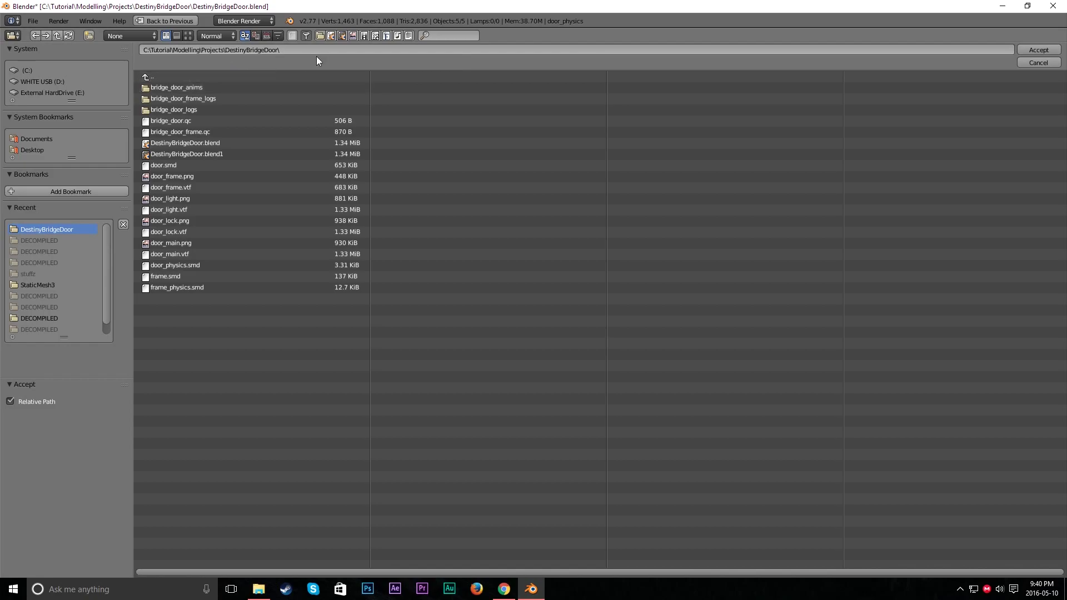
- Accept the project folder (//) as export path and browse the engine path from C:\
click(1038, 49)
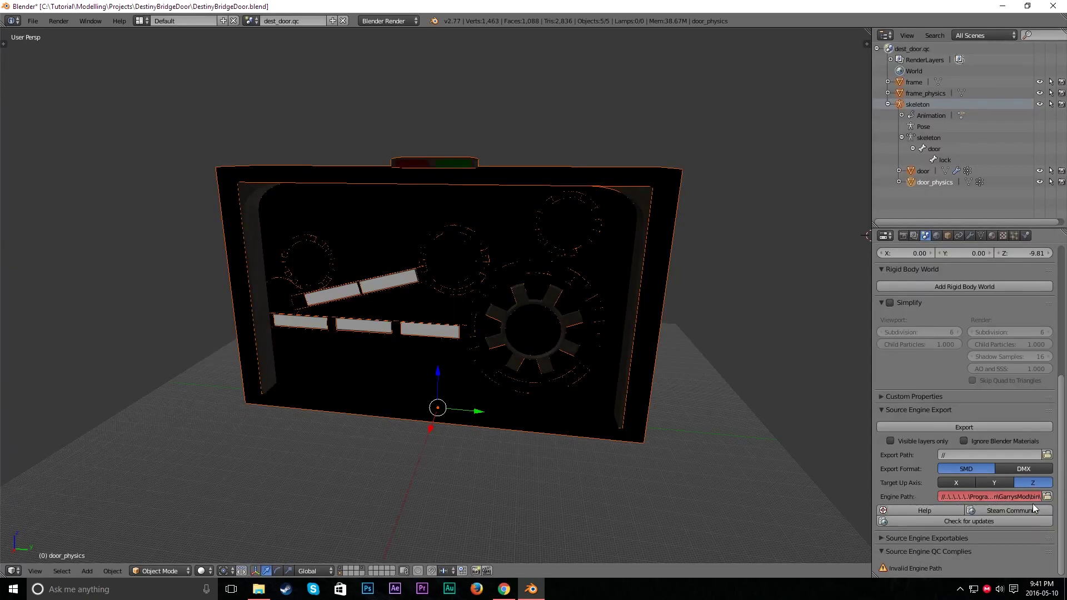
click(1046, 496)
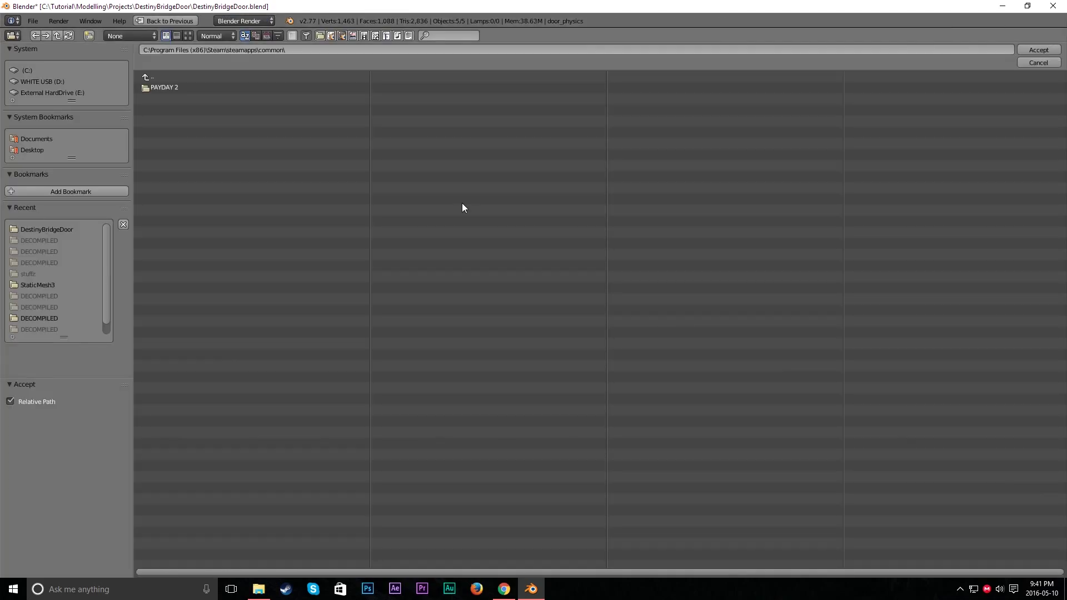
click(303, 50)
text(C:\)
key(Return)
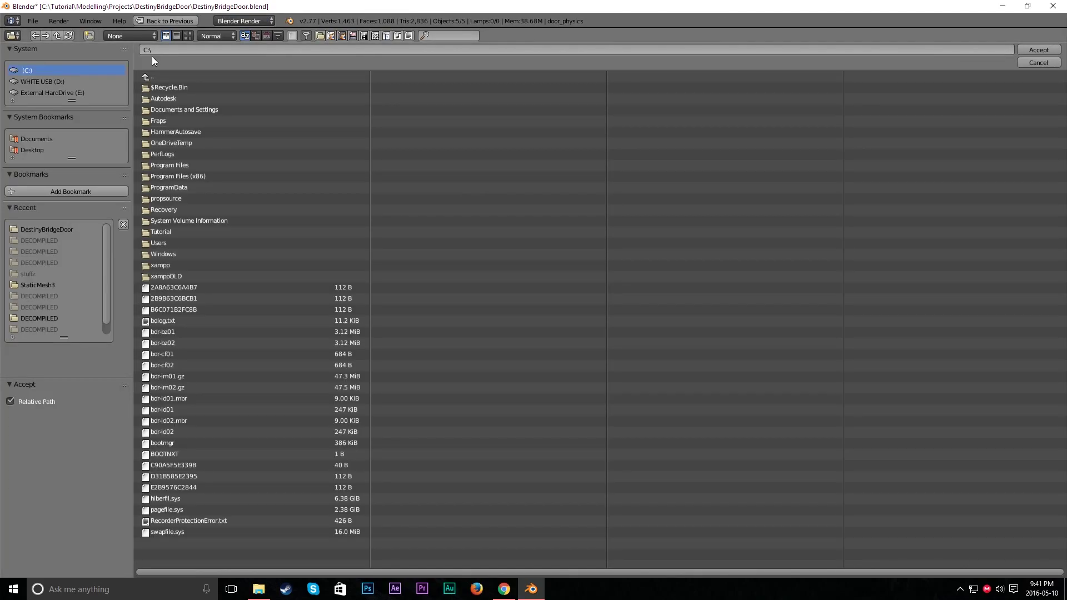
- Navigate the file browser to E:\SteamLibrary\steamapps\common\GarrysMod\bin
click(204, 178)
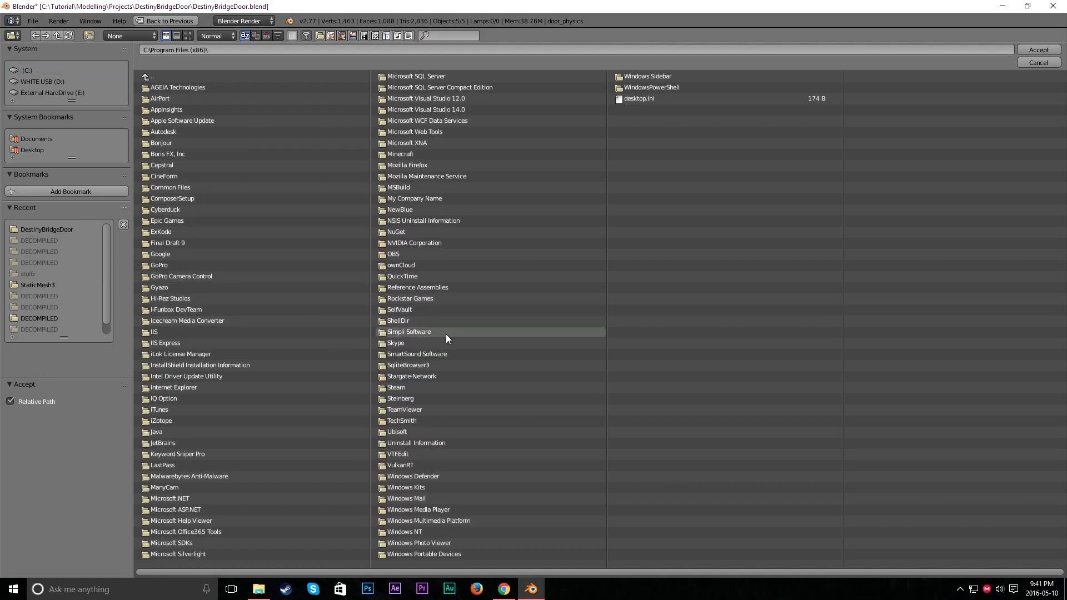
click(429, 384)
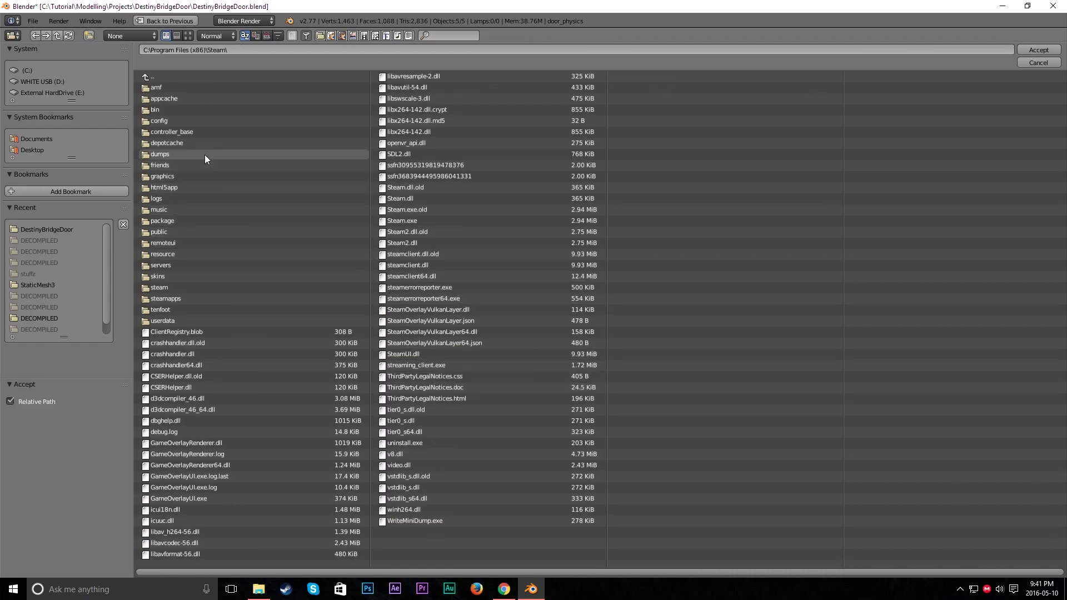
click(192, 296)
click(195, 89)
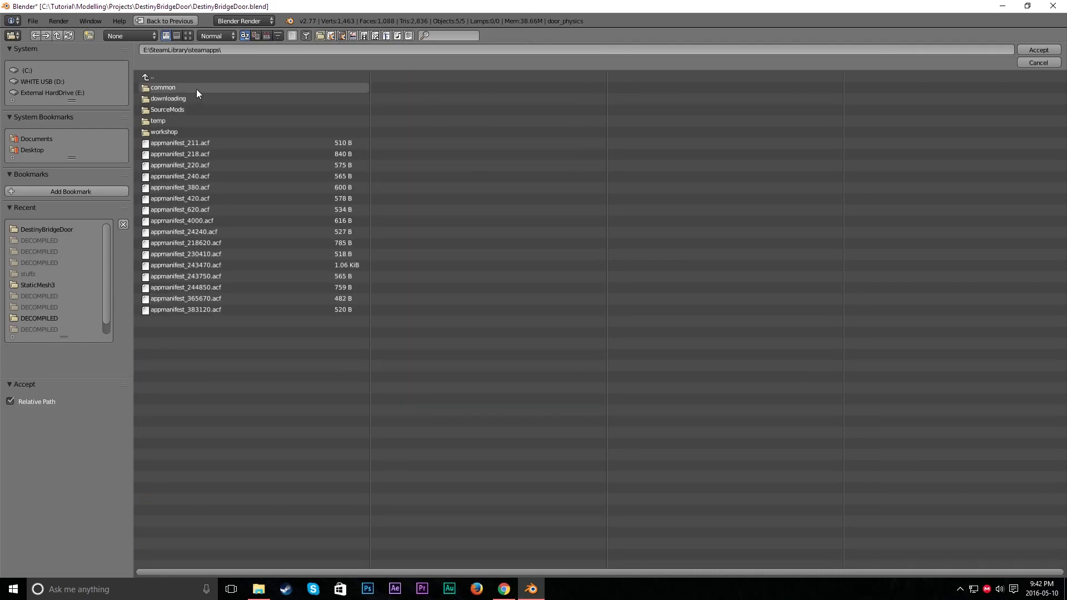
click(195, 89)
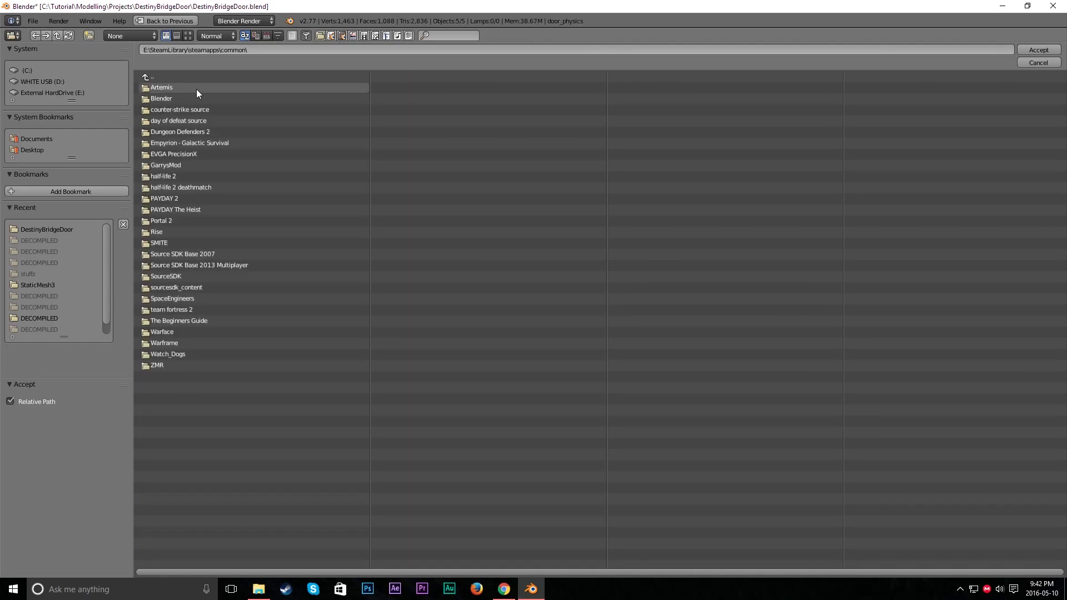
click(185, 164)
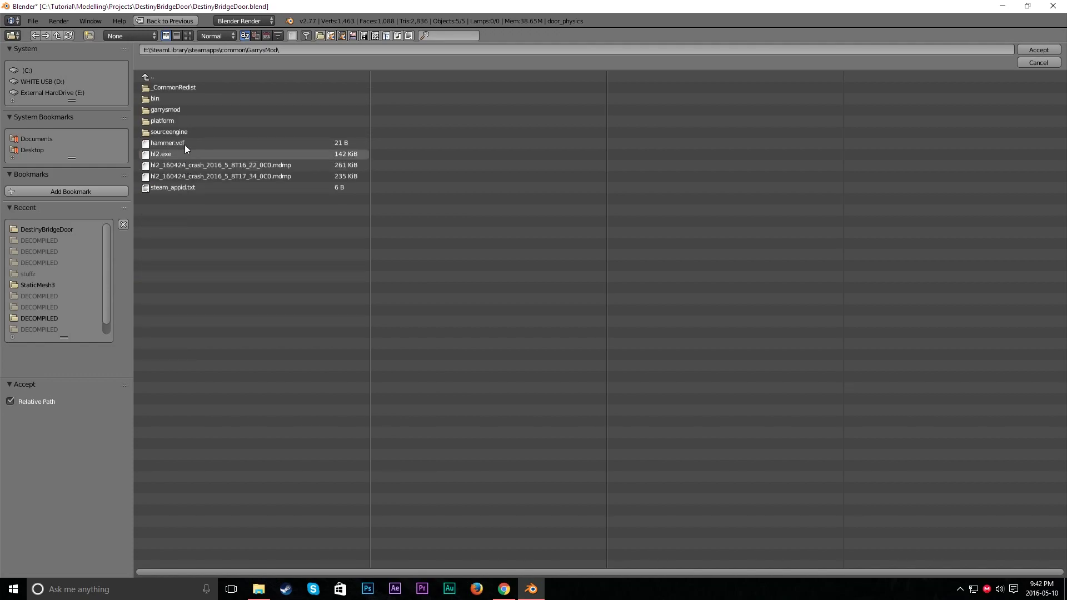
click(178, 99)
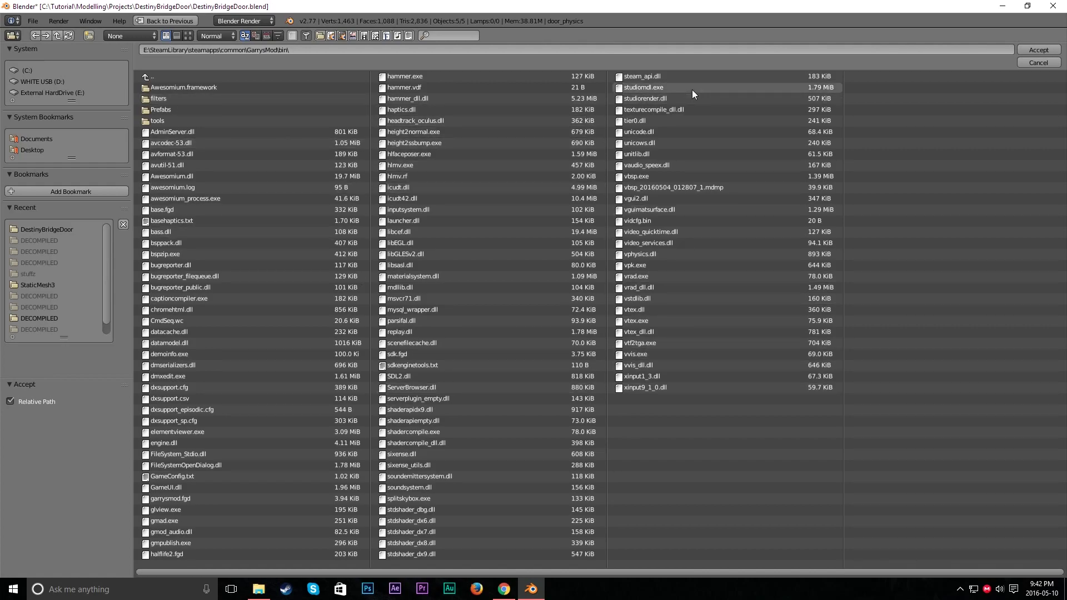
- Set the engine path to the GarrysMod bin folder and copy it
click(1038, 50)
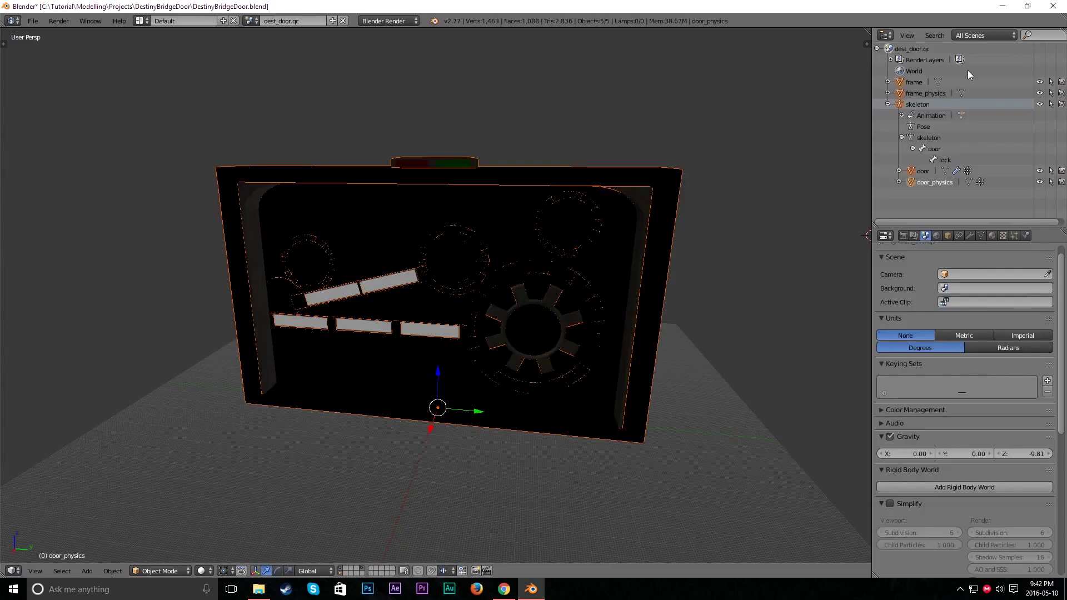
scroll(995, 486, up, 3)
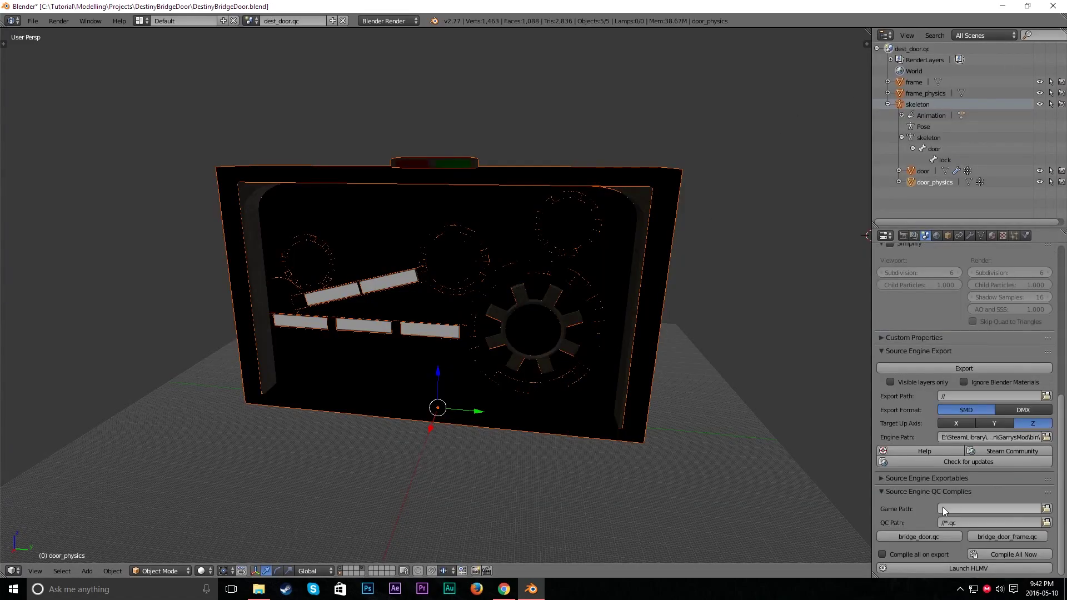
scroll(1062, 507, up, 5)
scroll(1062, 507, down, 5)
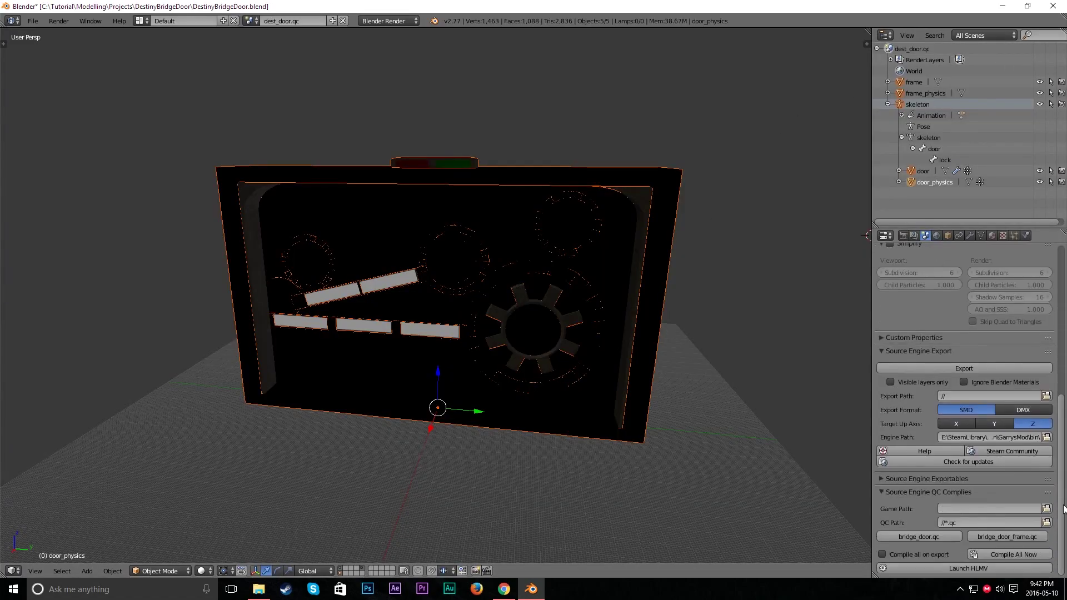
click(985, 438)
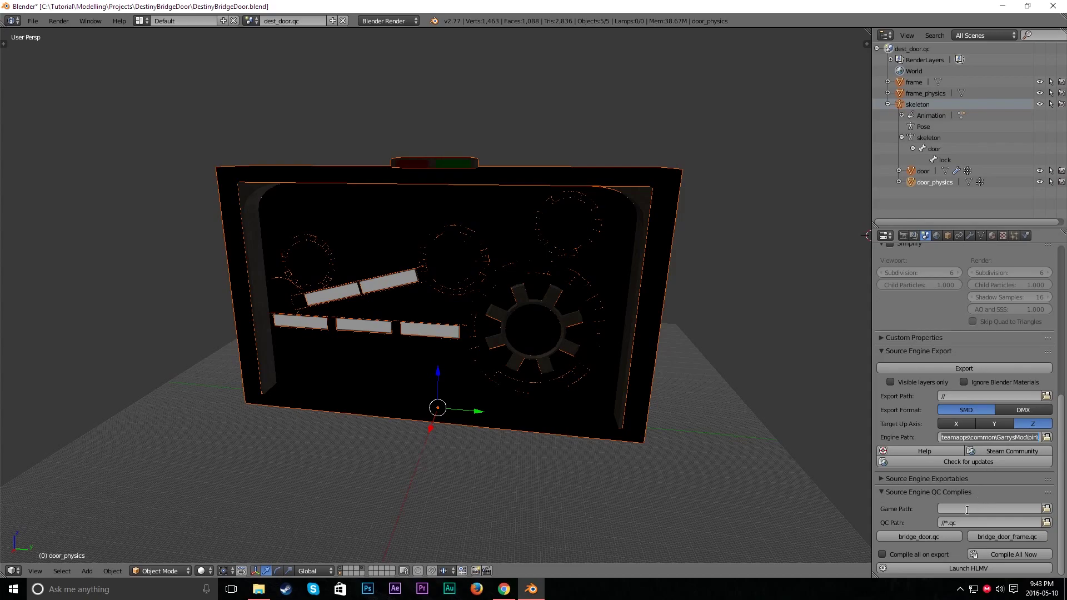
- Set the game path to GarrysMod\garrysmod by editing the pasted engine path
click(958, 508)
key(ctrl+v)
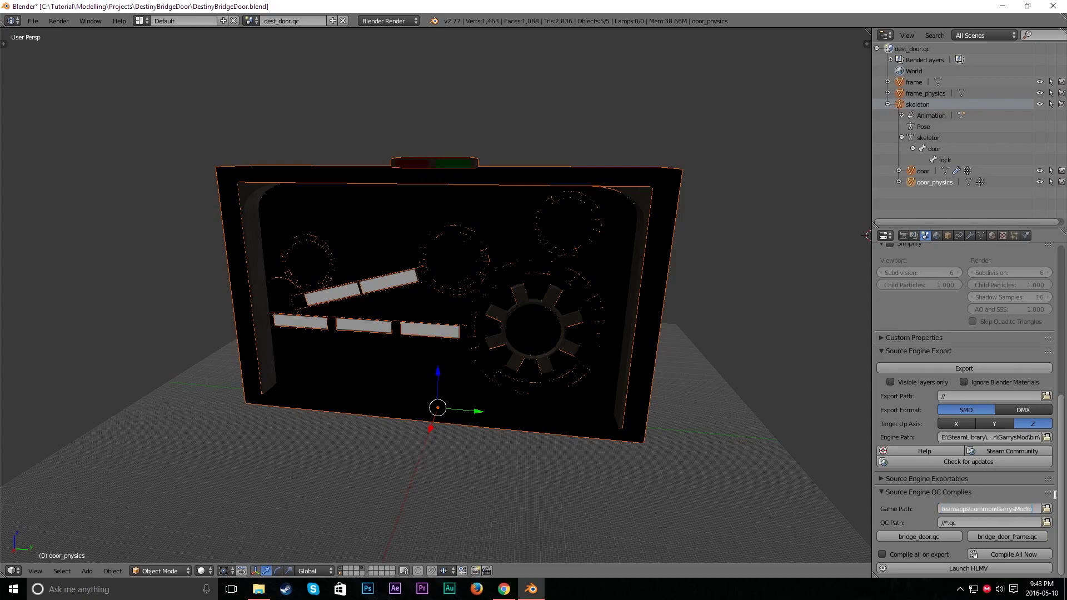
key(BackSpace)
text(garrysmod)
key(Return)
click(1046, 508)
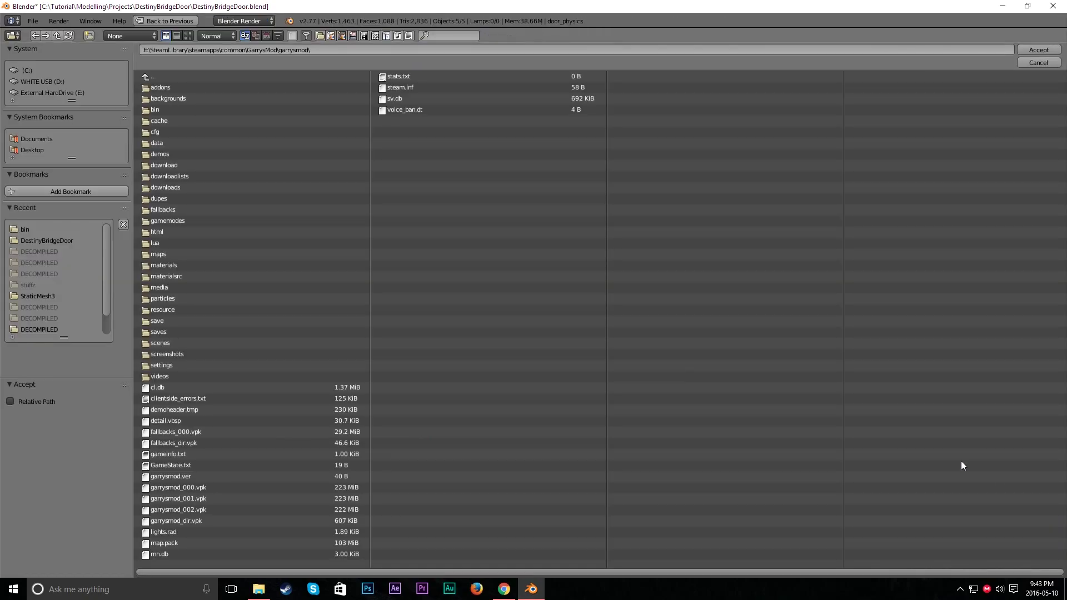
click(1030, 50)
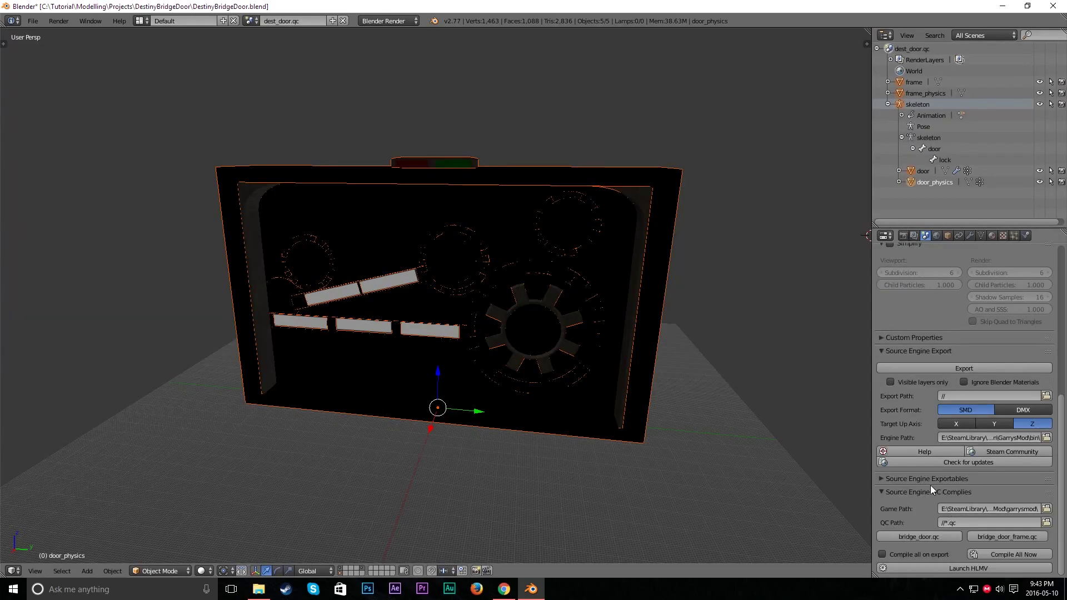
- Export the five selected objects as SMD files
scroll(1053, 519, up, 2)
scroll(1057, 525, down, 2)
click(983, 369)
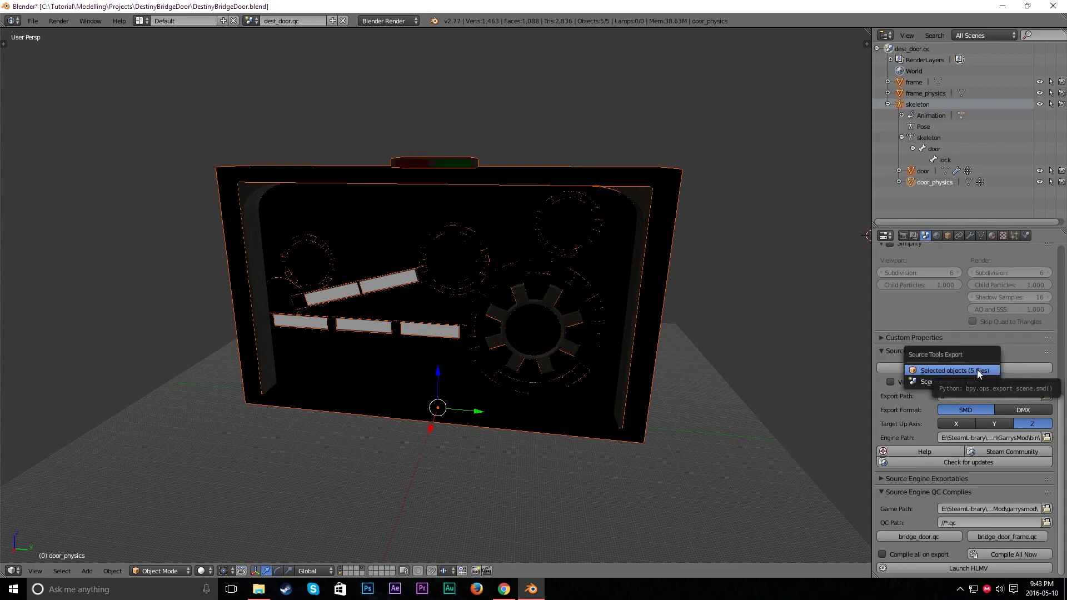
click(988, 371)
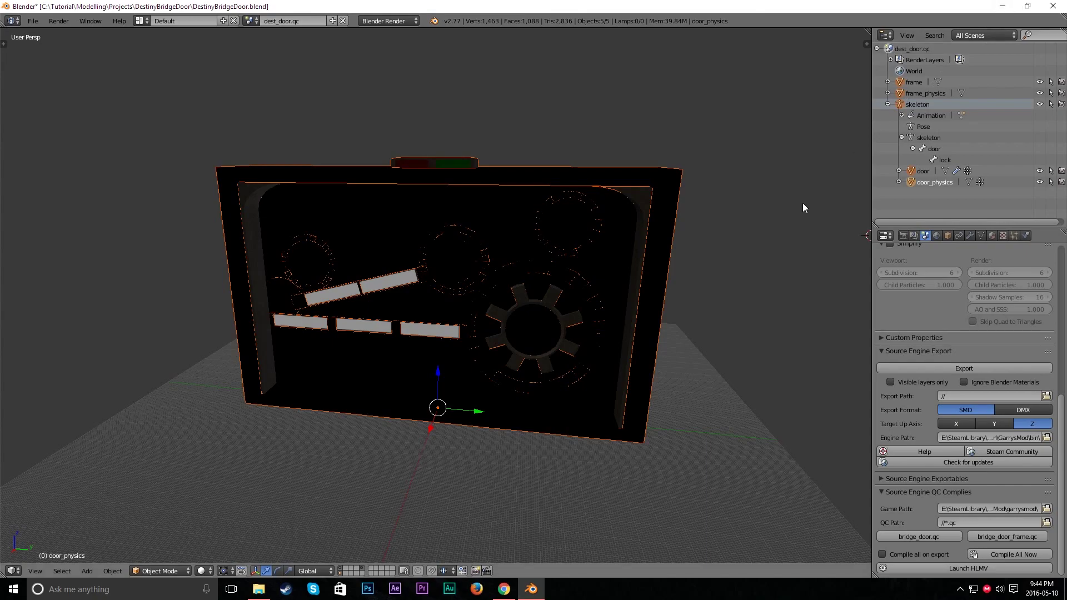
- Check the door's door_main.png texture, then quit Blender
click(992, 236)
click(1002, 235)
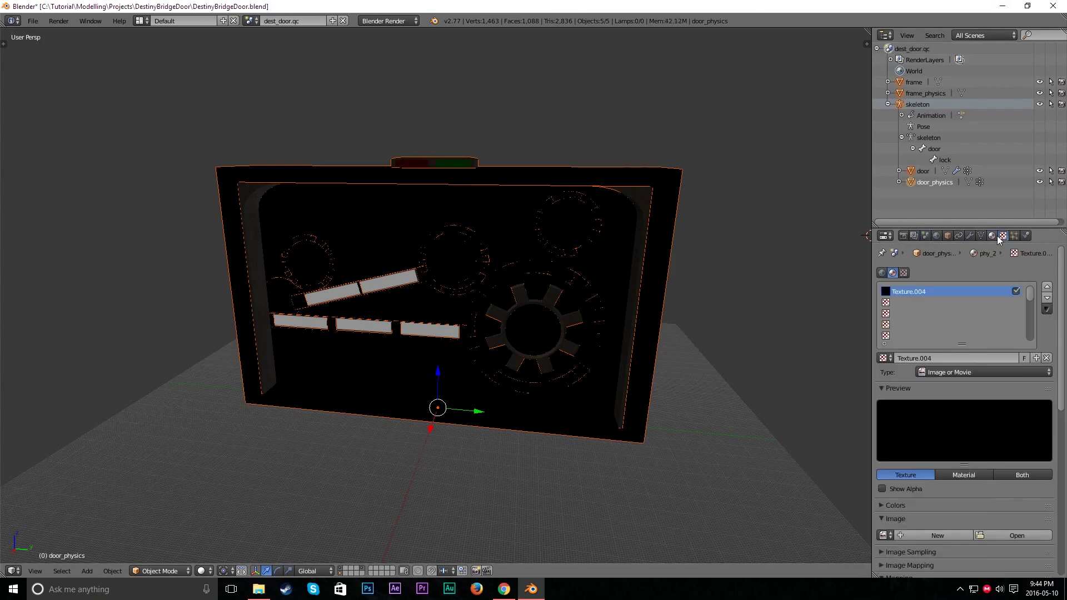
click(991, 235)
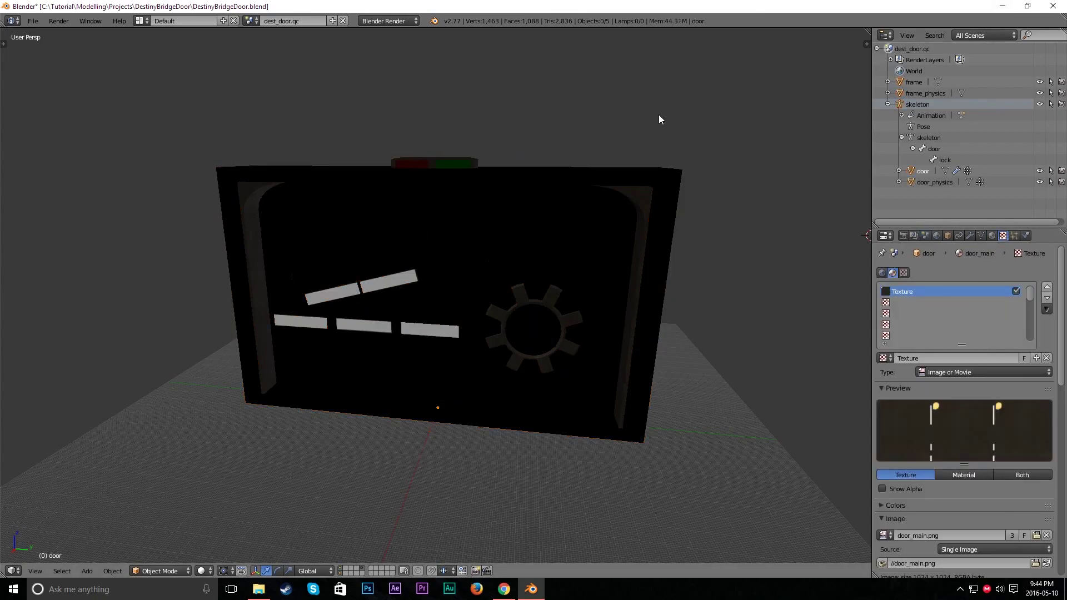
click(1053, 6)
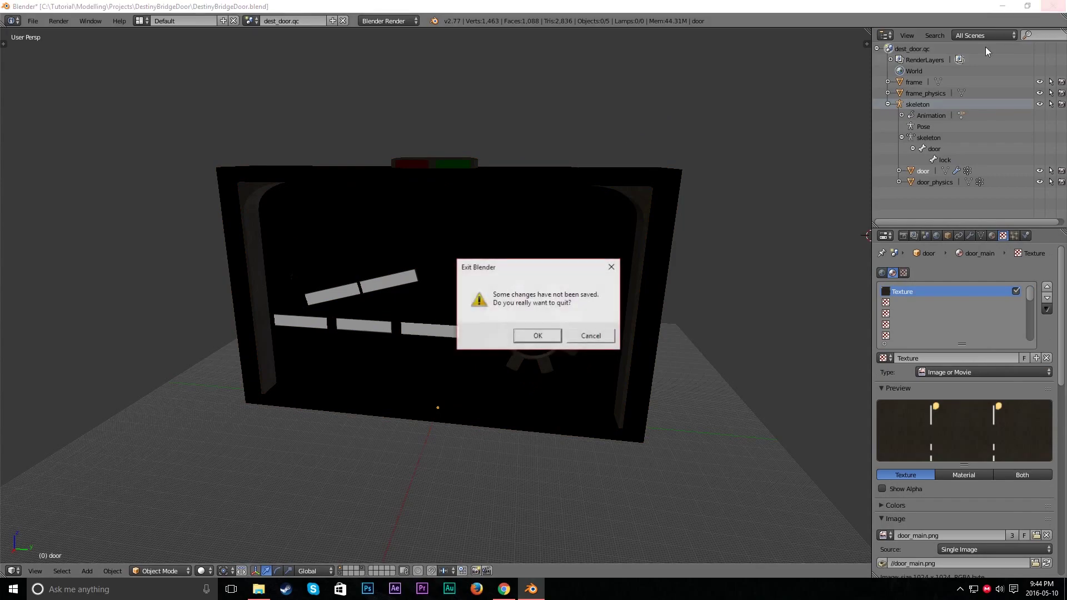
- Quit without saving and open bridge_door.qc from the DestinyBridgeDoor folder
click(538, 337)
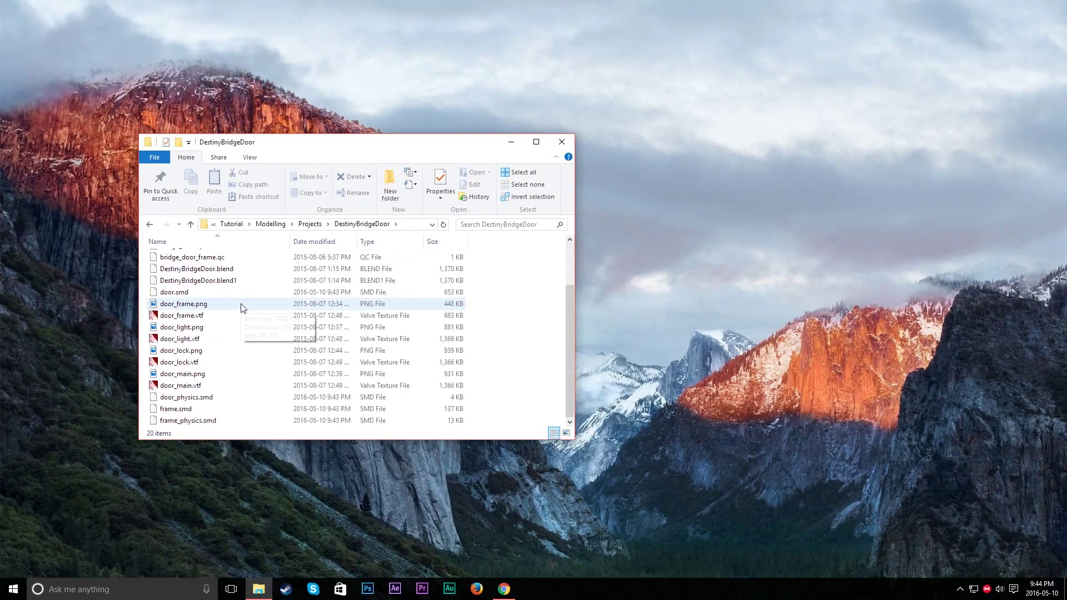
scroll(246, 307, up, 2)
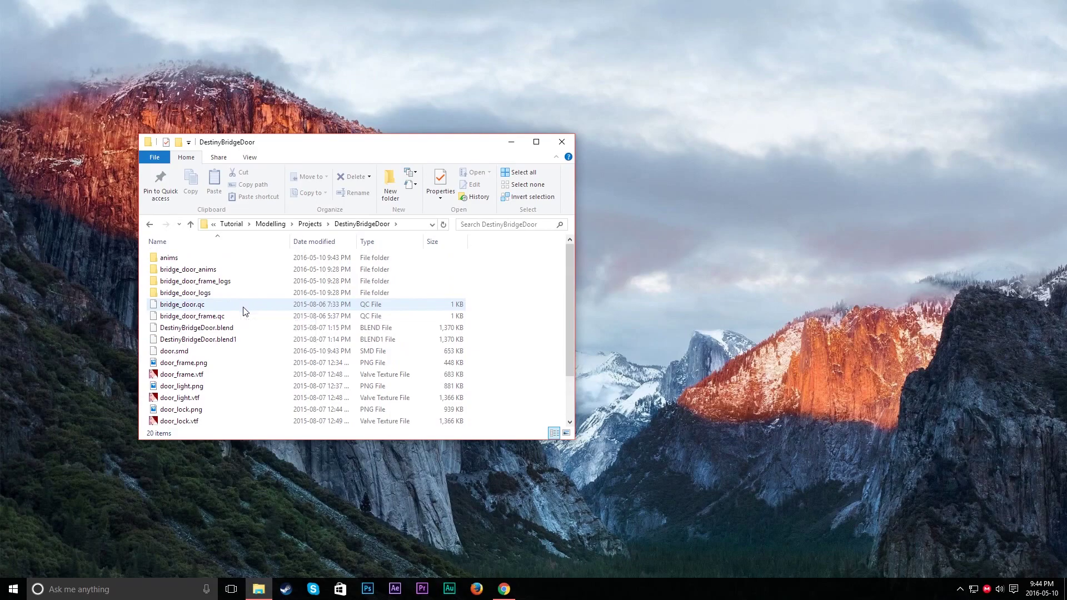
scroll(214, 386, down, 2)
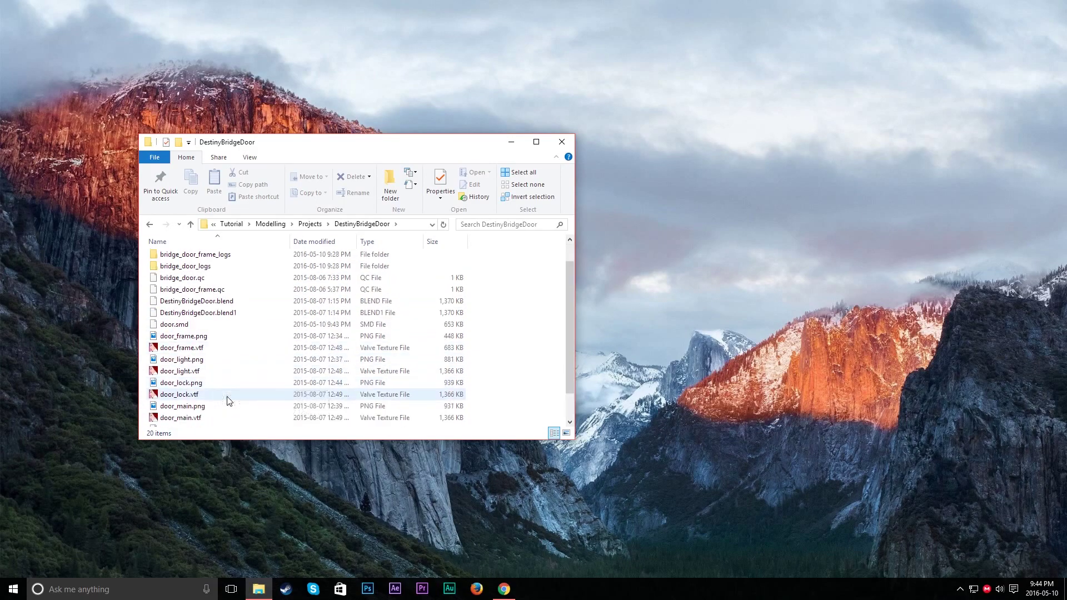
scroll(241, 324, up, 1)
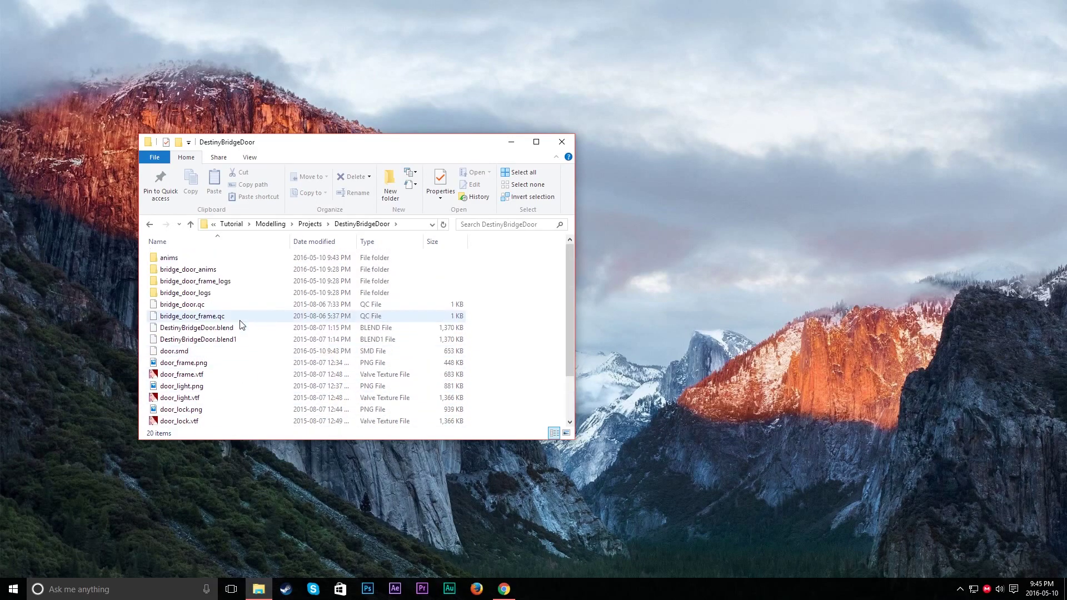
click(229, 307)
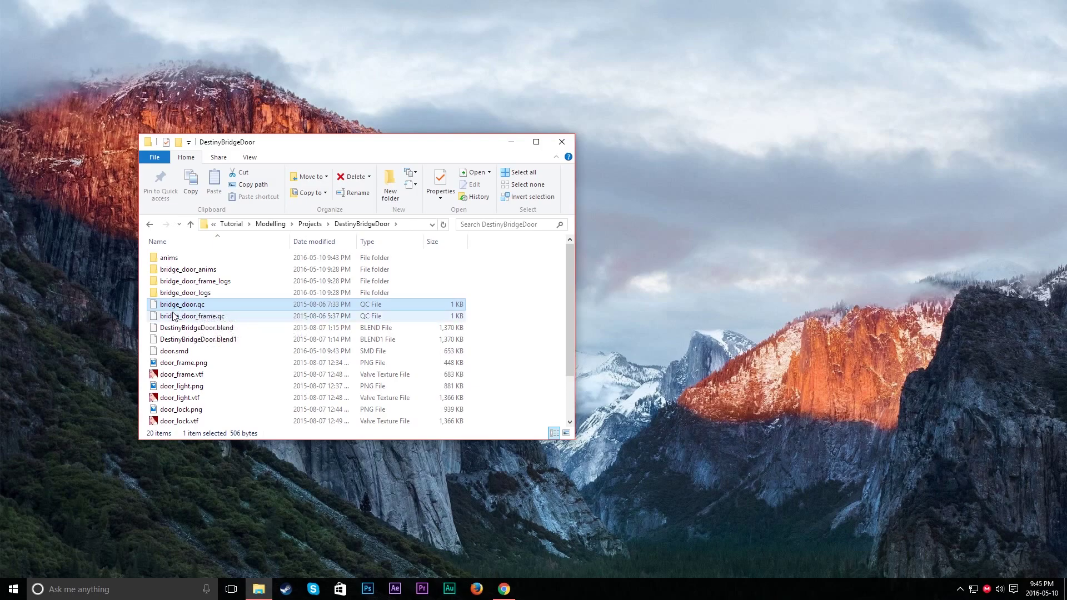
double_click(218, 305)
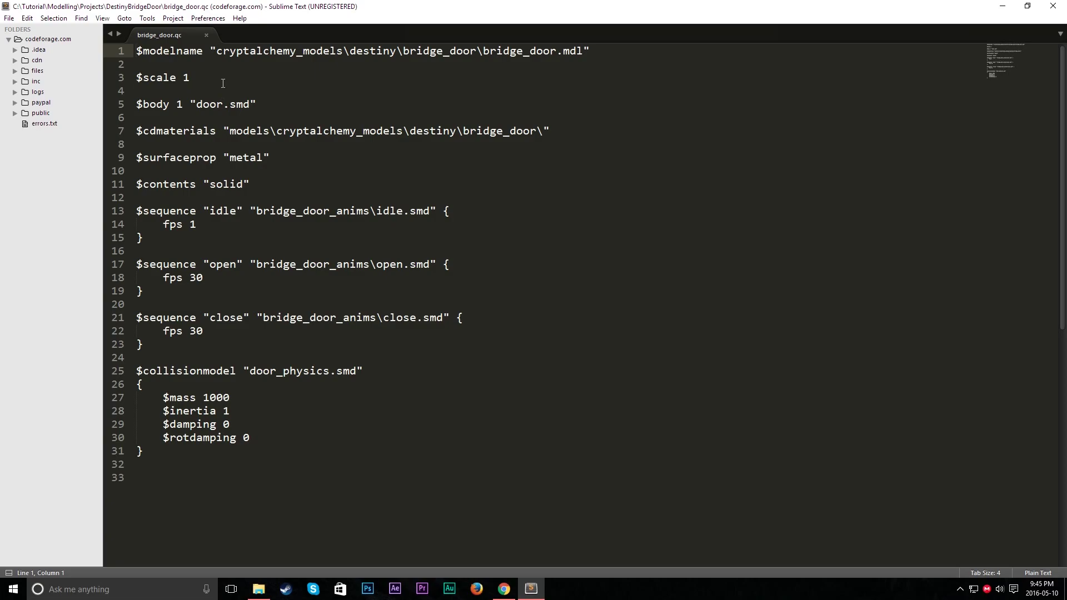
- Strip the $sequence blocks from bridge_door.qc, point its model path to props\bob\door, and save it
click(206, 468)
key(ctrl+a)
click(376, 465)
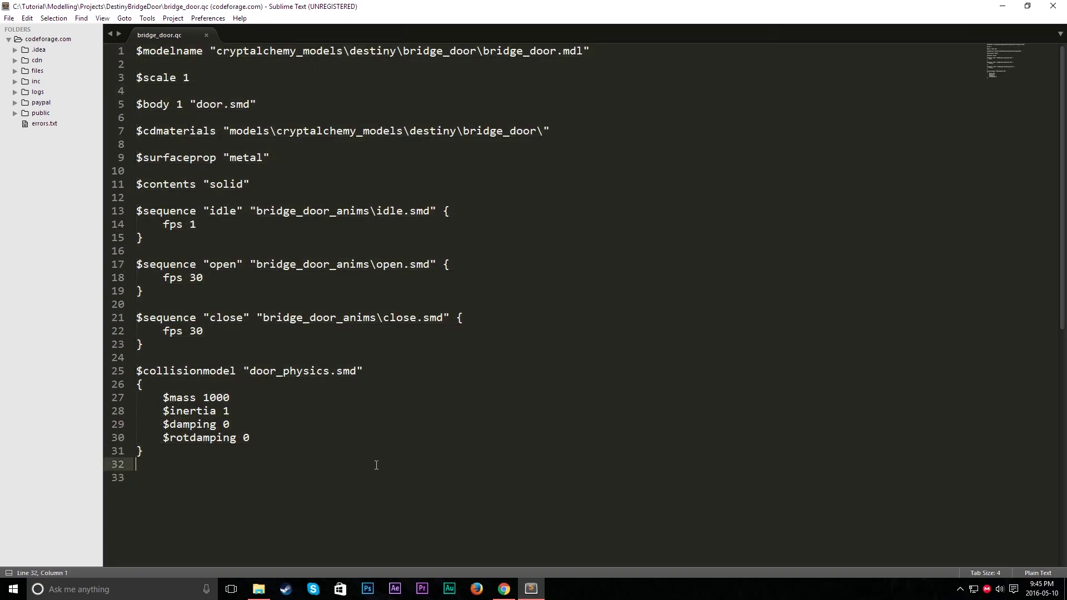
key(ctrl+z)
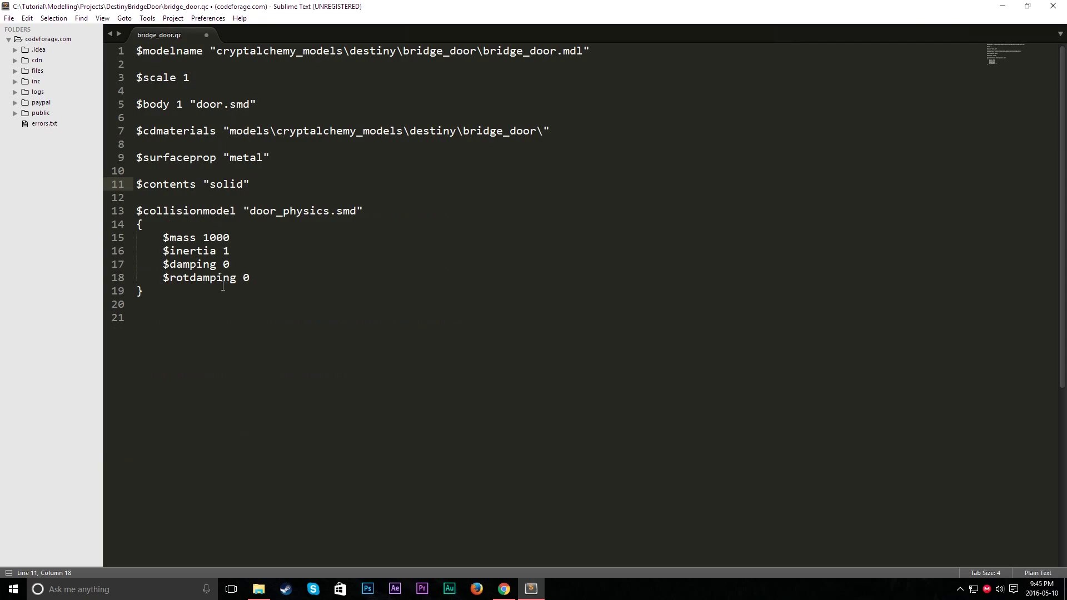
drag(205, 318, 100, 4)
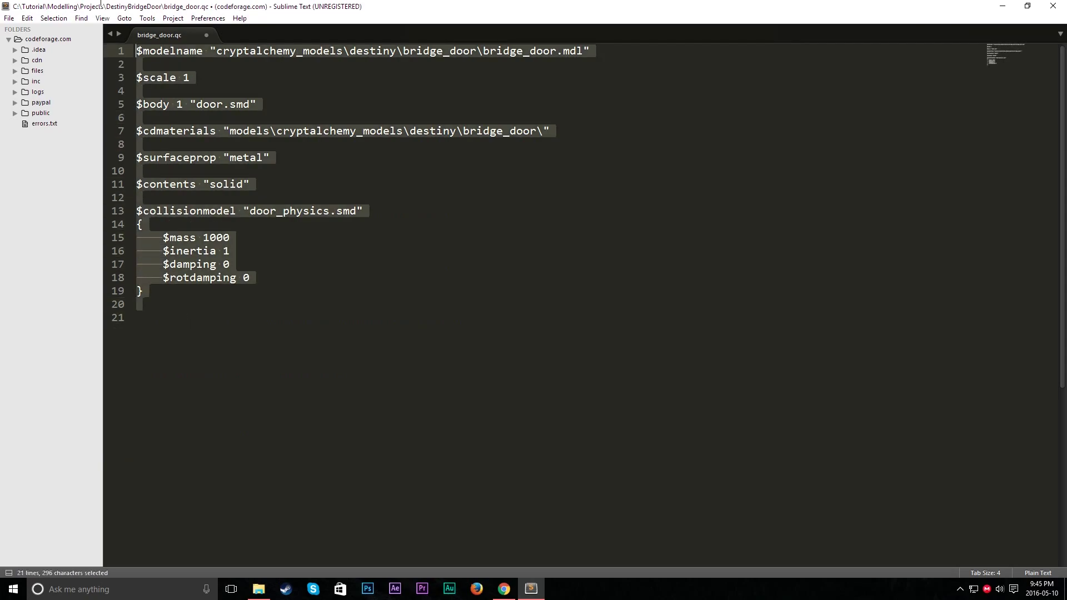
click(365, 309)
drag(216, 50, 583, 51)
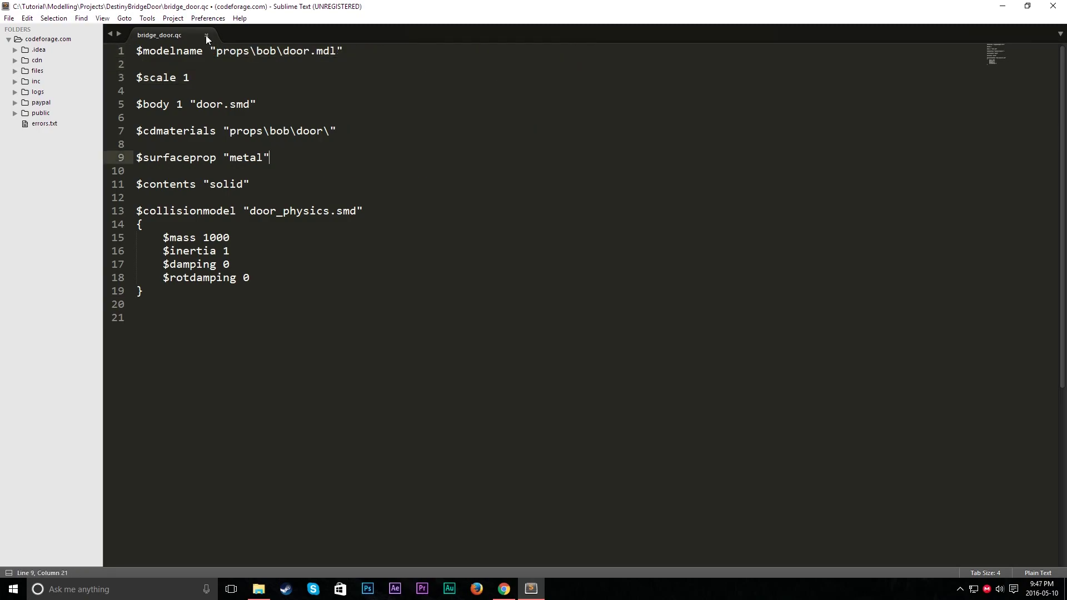
click(206, 35)
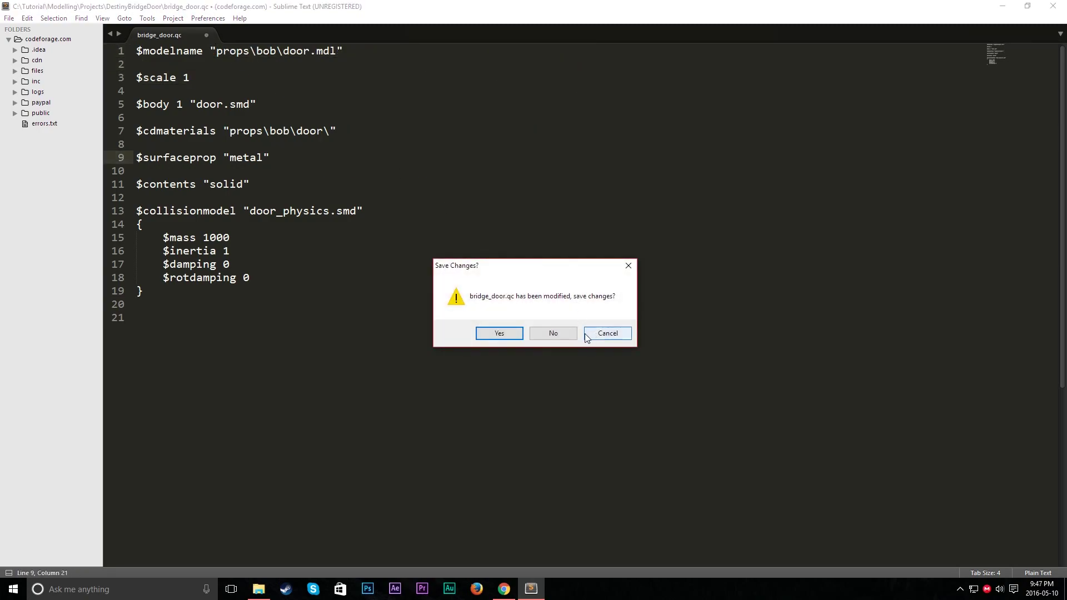
click(499, 334)
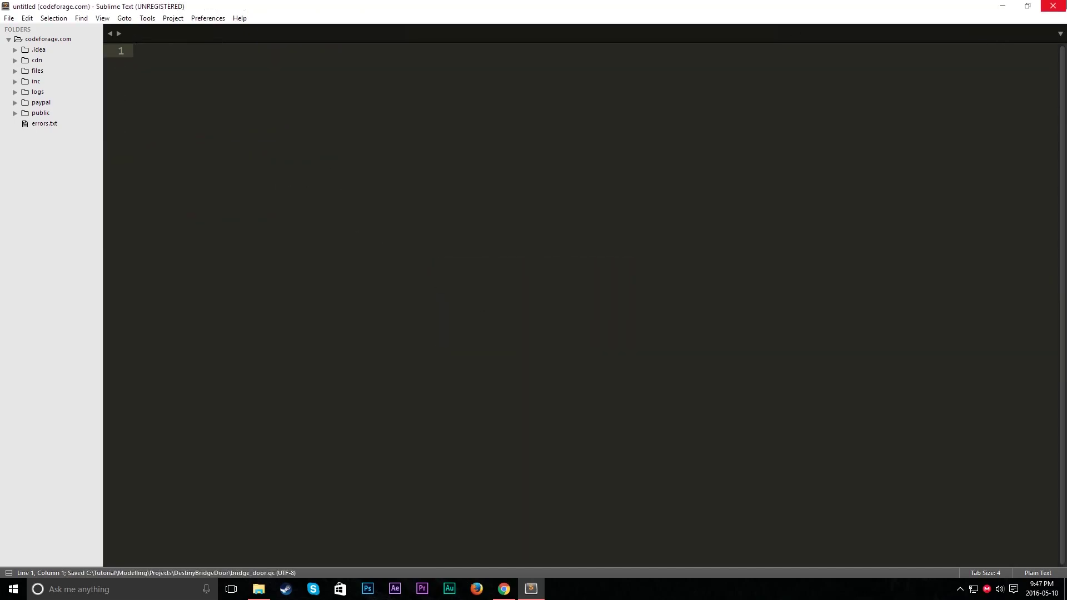
- Close Sublime Text, browse Explorer up to the Crowbar folder, and launch Crowbar
click(1052, 6)
click(240, 328)
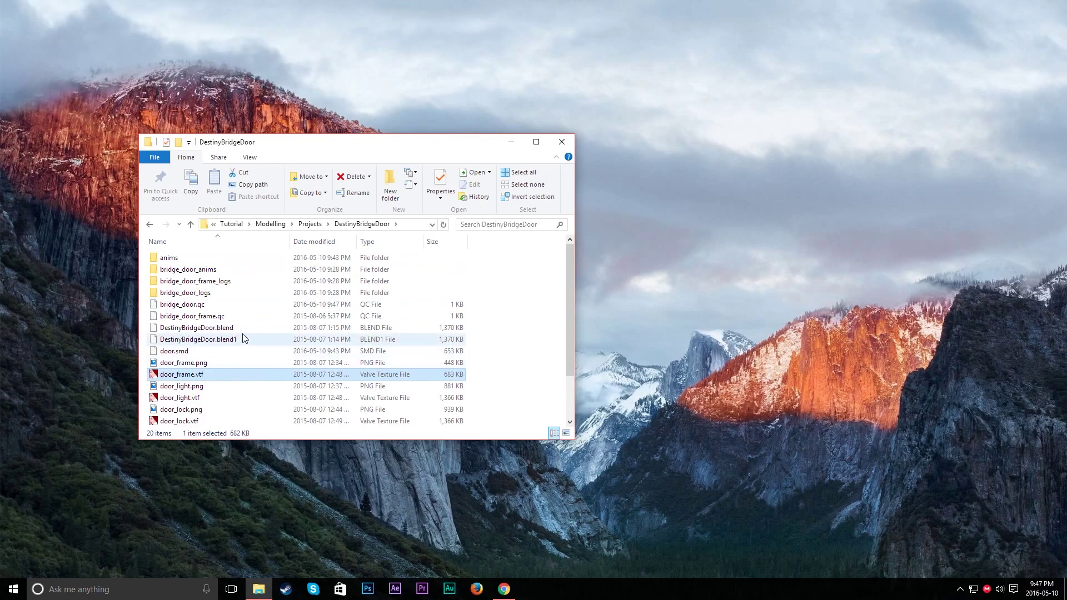
click(310, 223)
key(alt+Up)
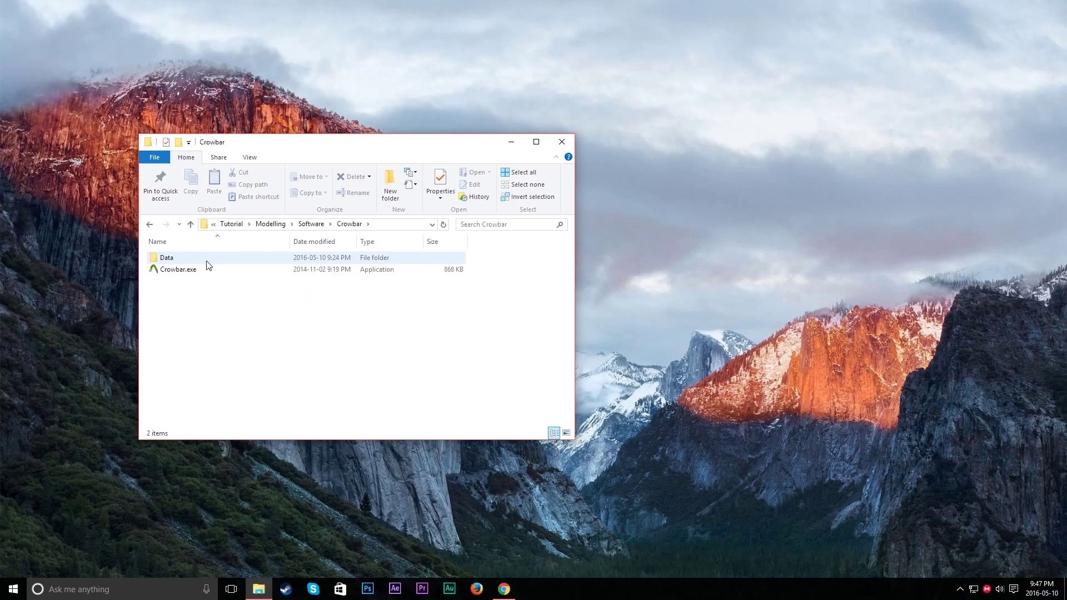
double_click(205, 270)
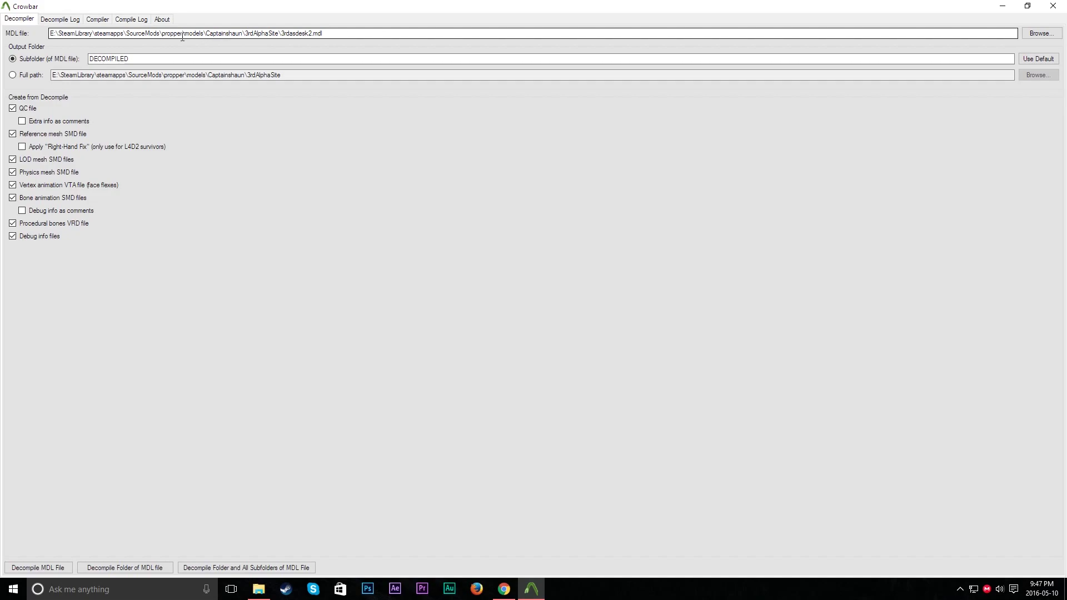
- Open Crowbar's compiler game setup with Garry's Mod selected as the game
click(101, 20)
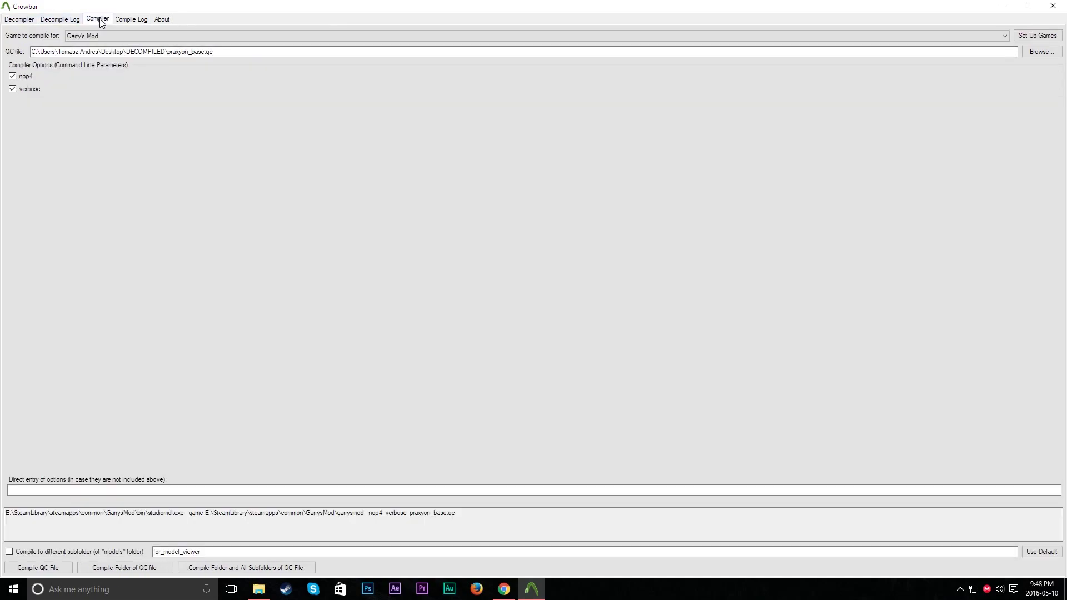
click(1036, 36)
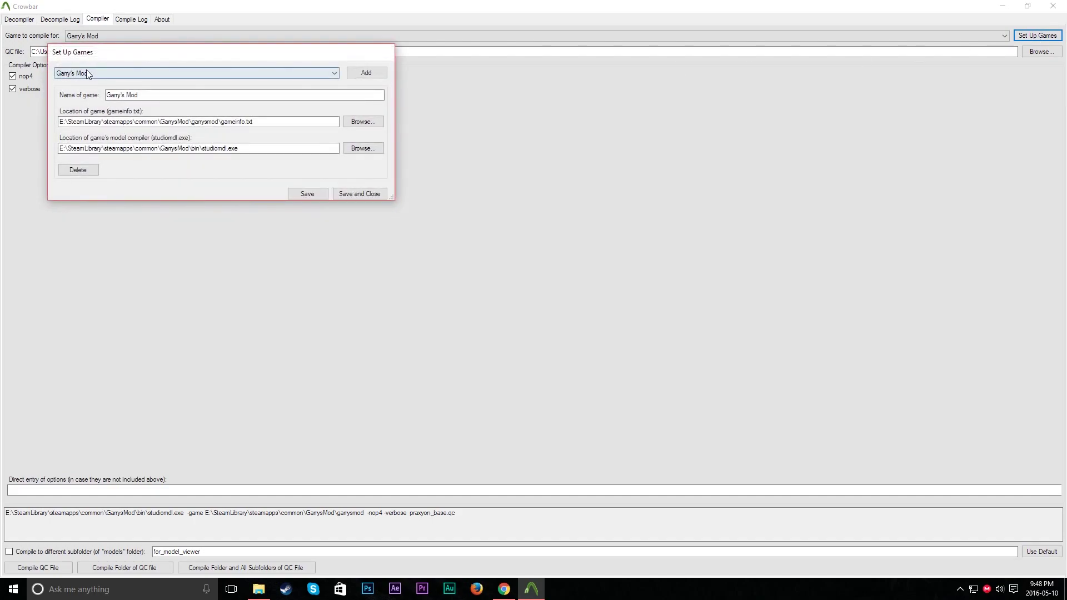
click(334, 73)
click(333, 72)
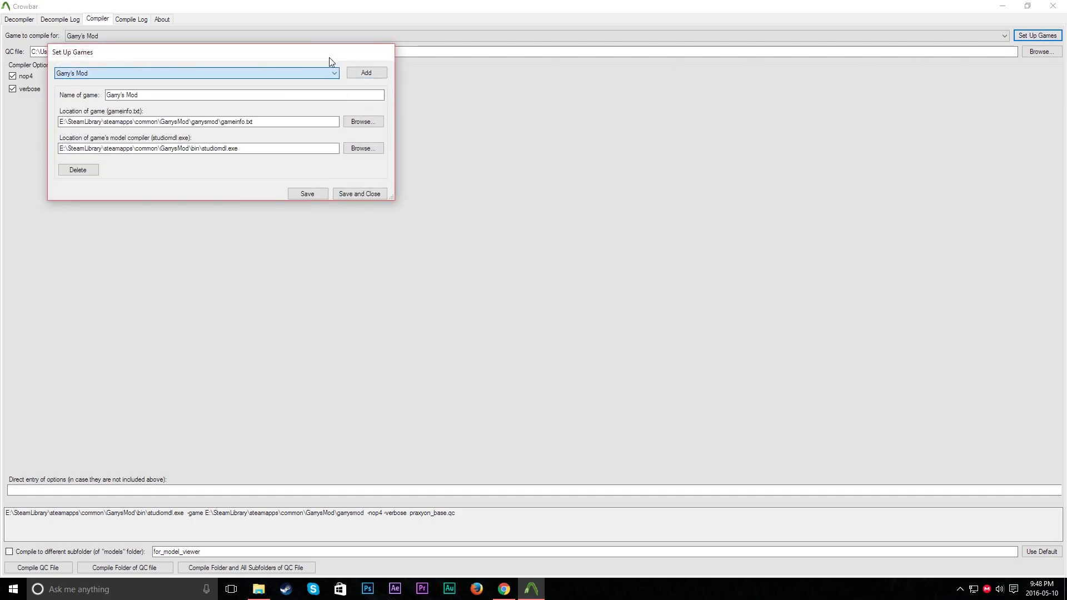
click(366, 73)
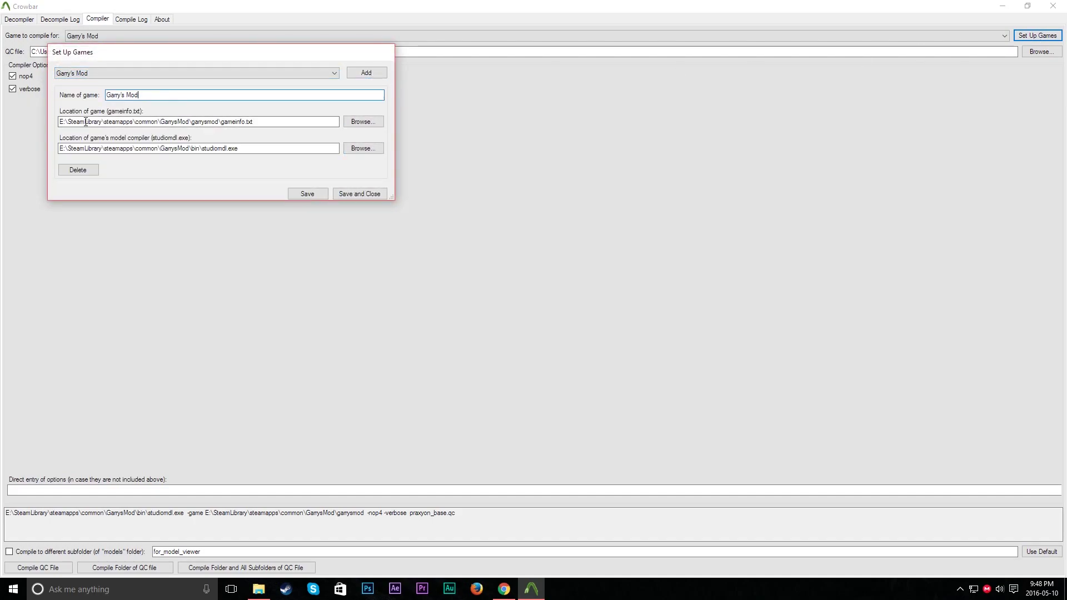
- Check the Garry's Mod gameinfo.txt and studiomdl.exe paths, then save the game setup
click(61, 121)
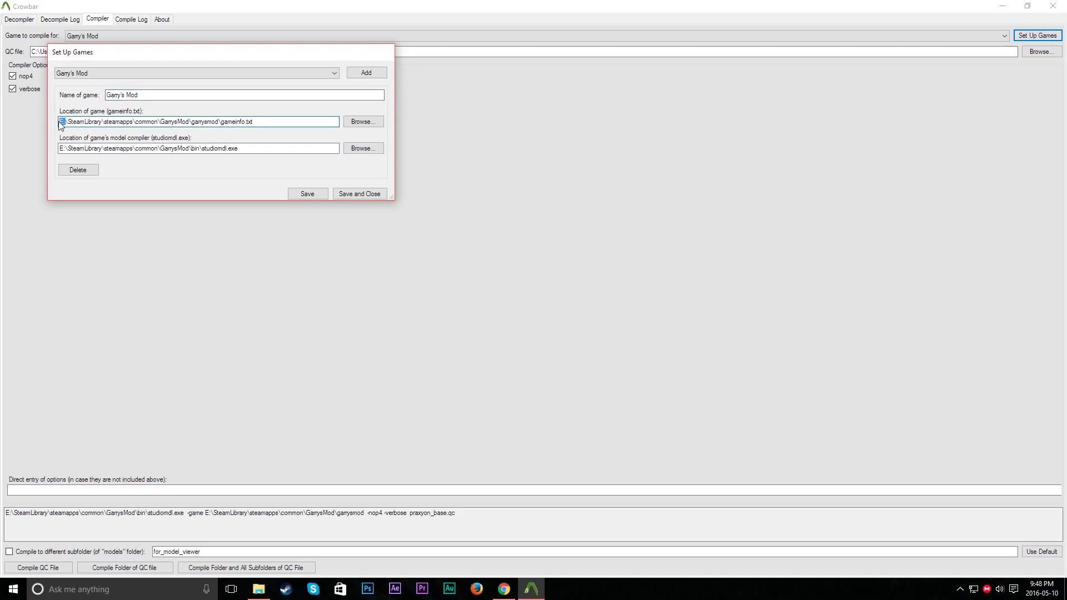
drag(61, 122, 128, 121)
click(276, 119)
click(362, 122)
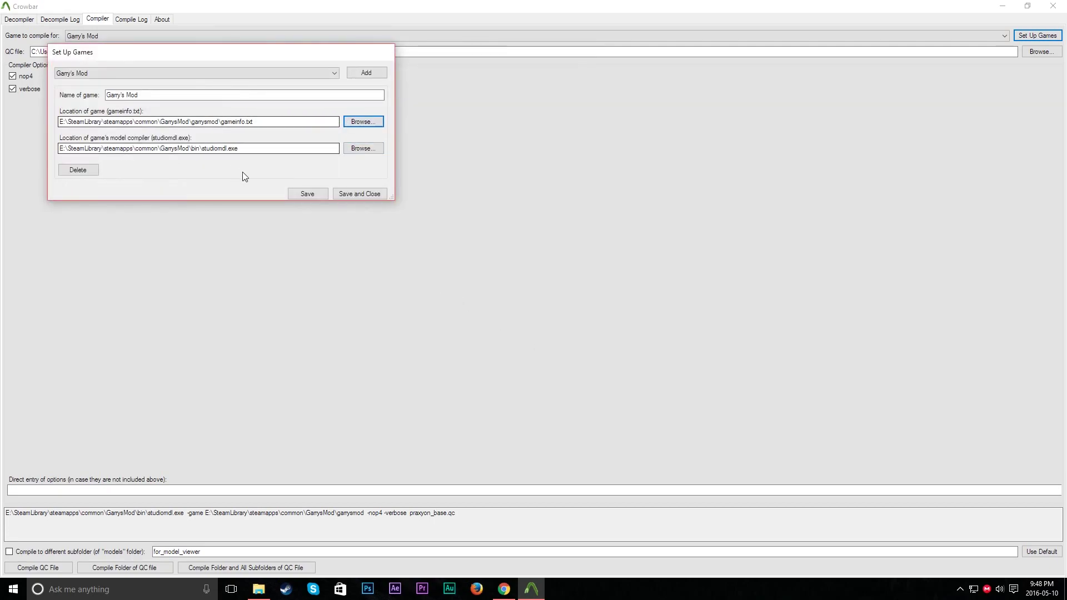
click(276, 148)
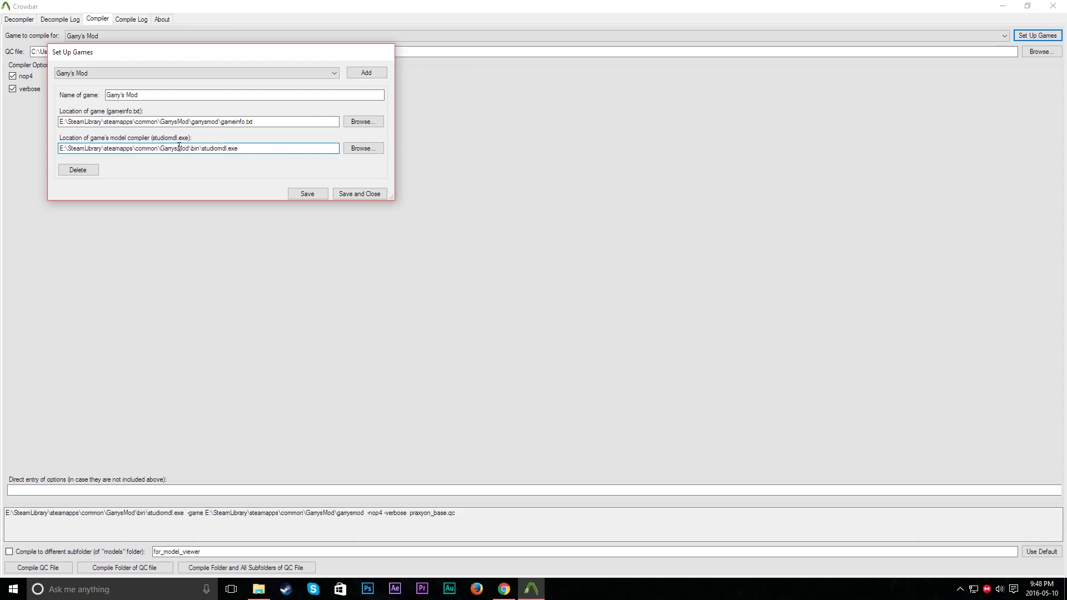
click(61, 149)
click(355, 195)
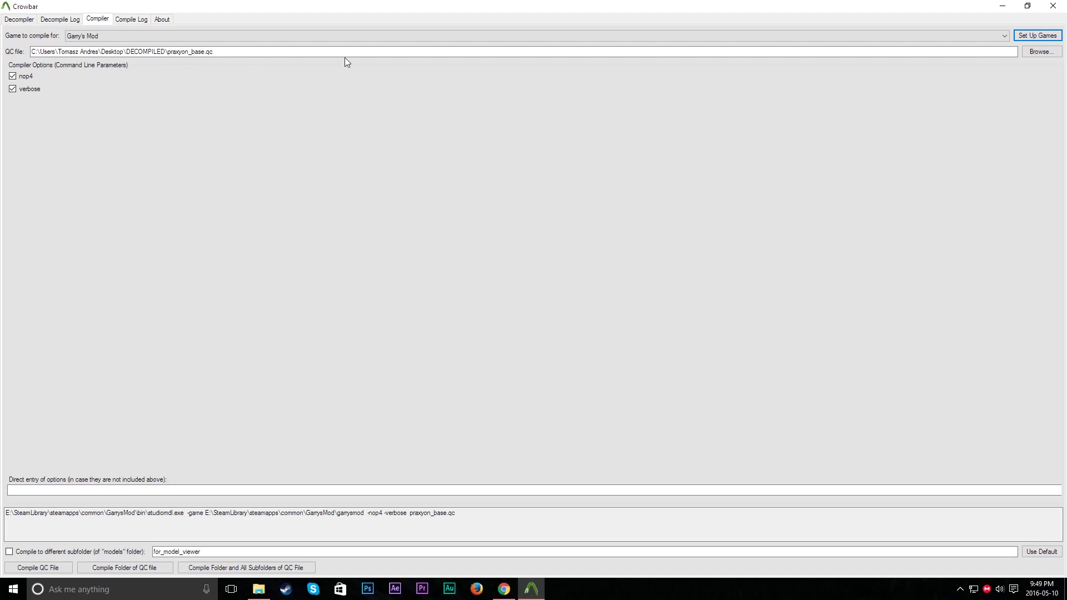
click(441, 51)
key(ctrl+a)
text(C:\Tutorial\Modelling\Projects\DestinyBridgeDoor\bridge_door.qc)
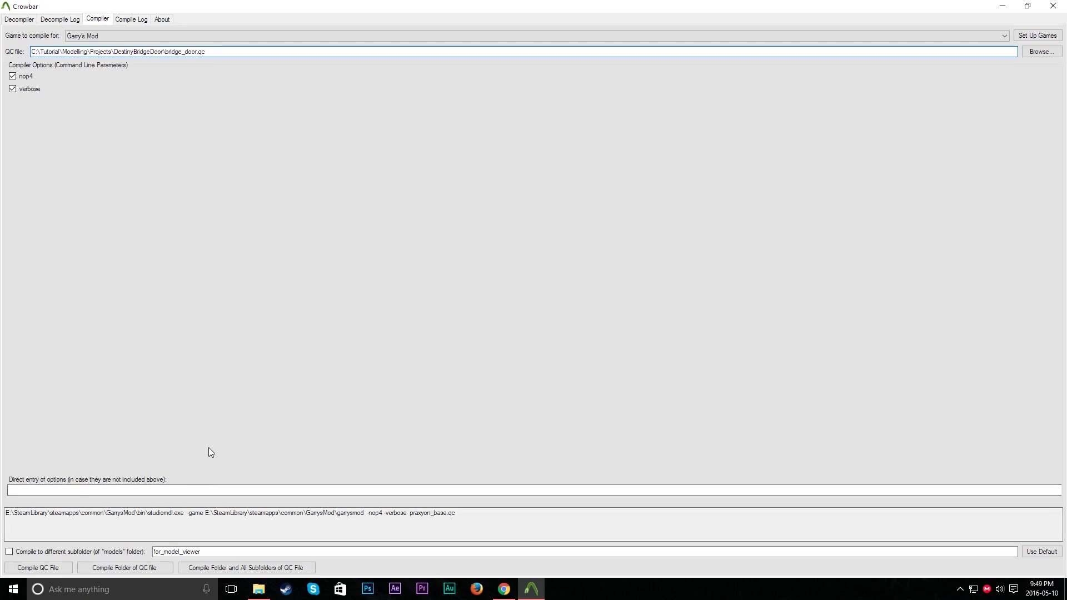
click(55, 568)
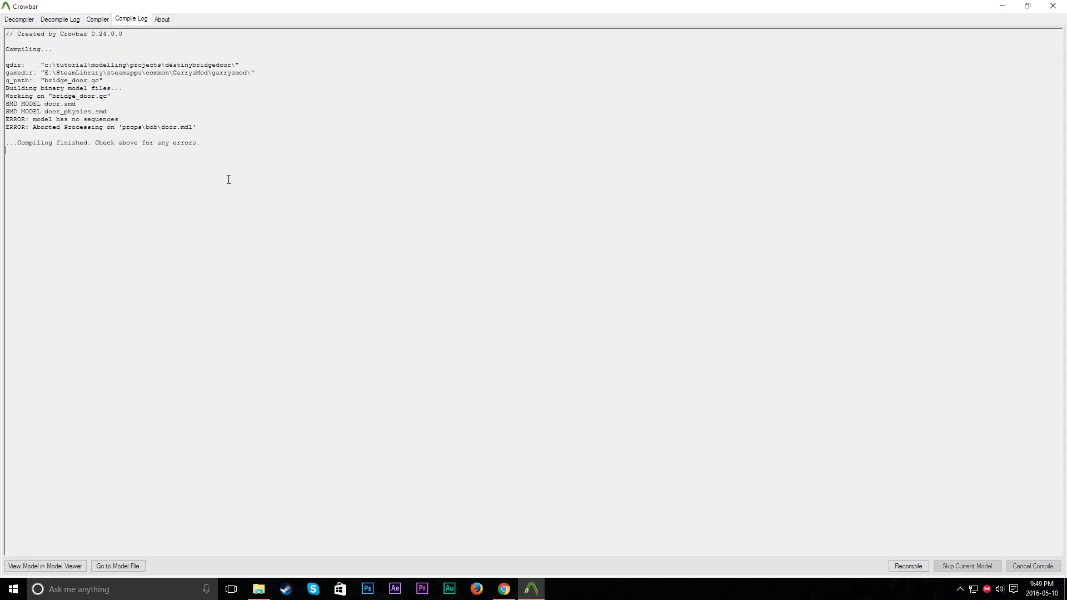
drag(63, 148, 1, 49)
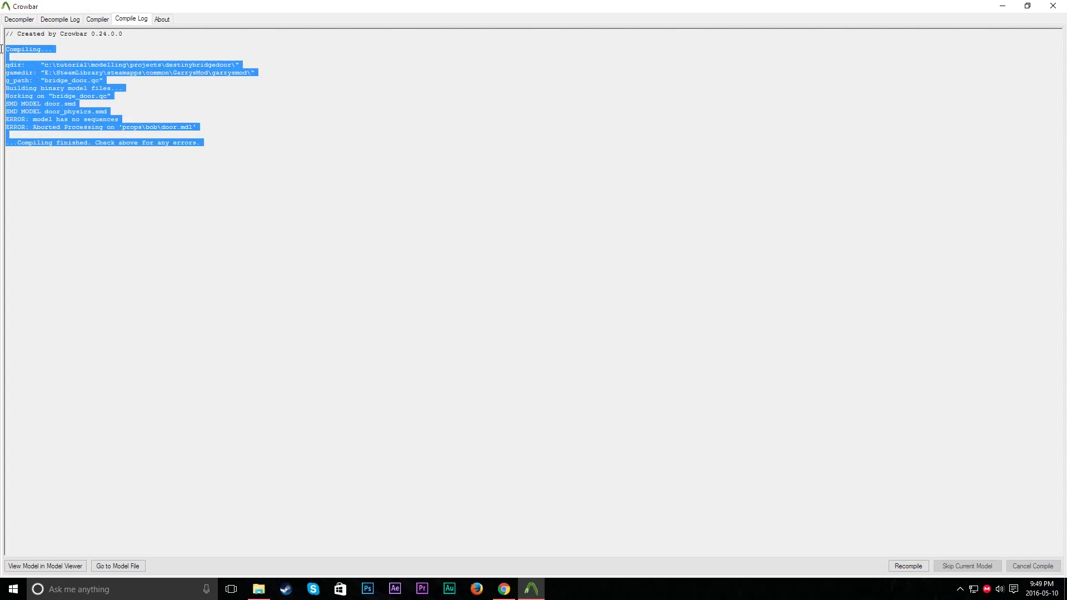
click(137, 130)
drag(72, 169, 5, 88)
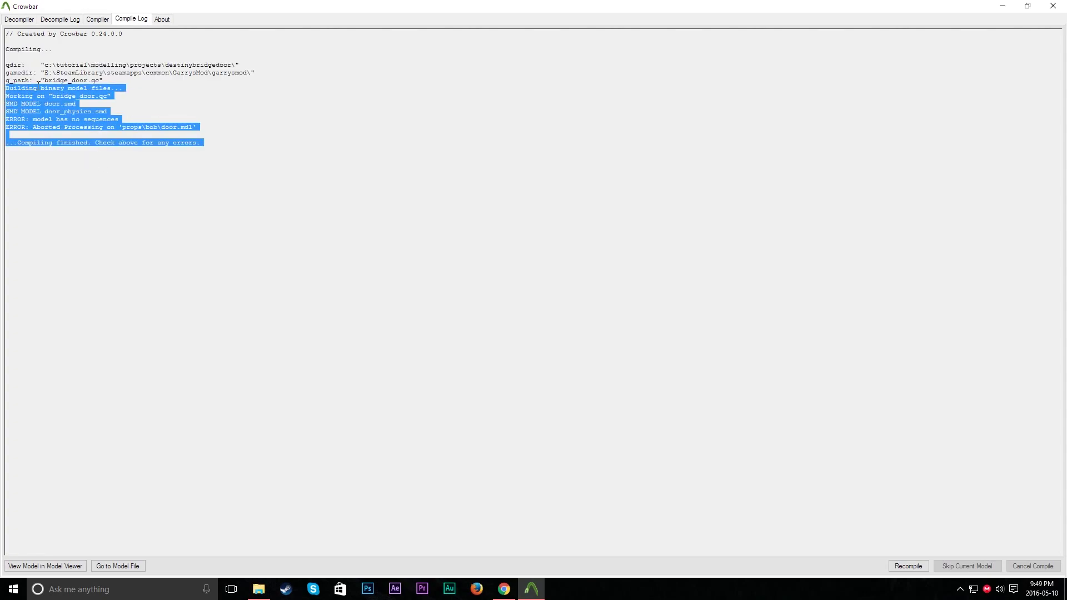
click(65, 119)
drag(123, 118, 3, 121)
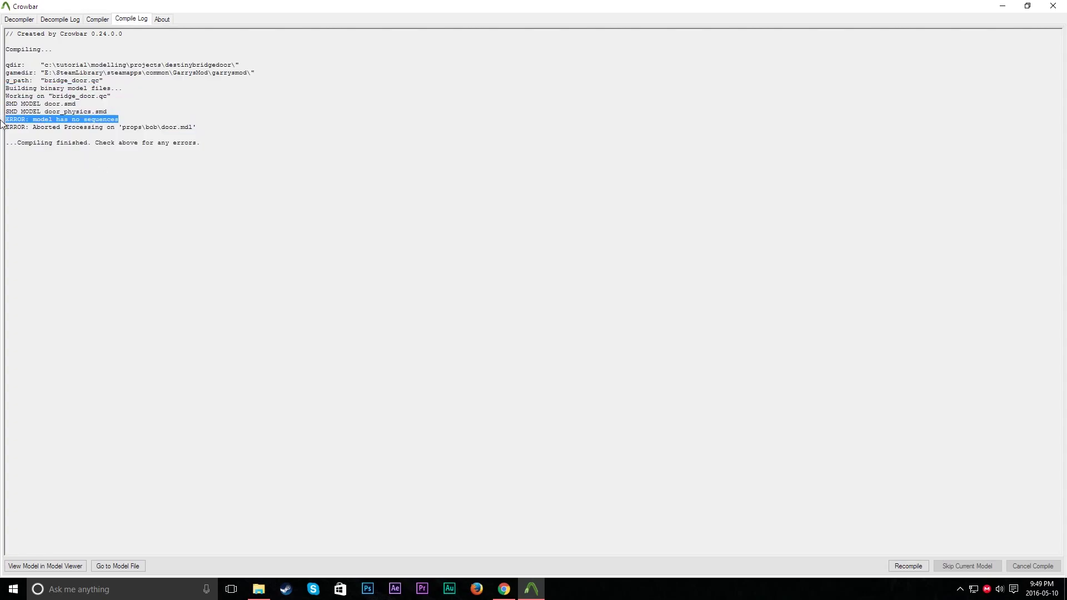
click(163, 128)
drag(221, 127, 2, 122)
click(164, 120)
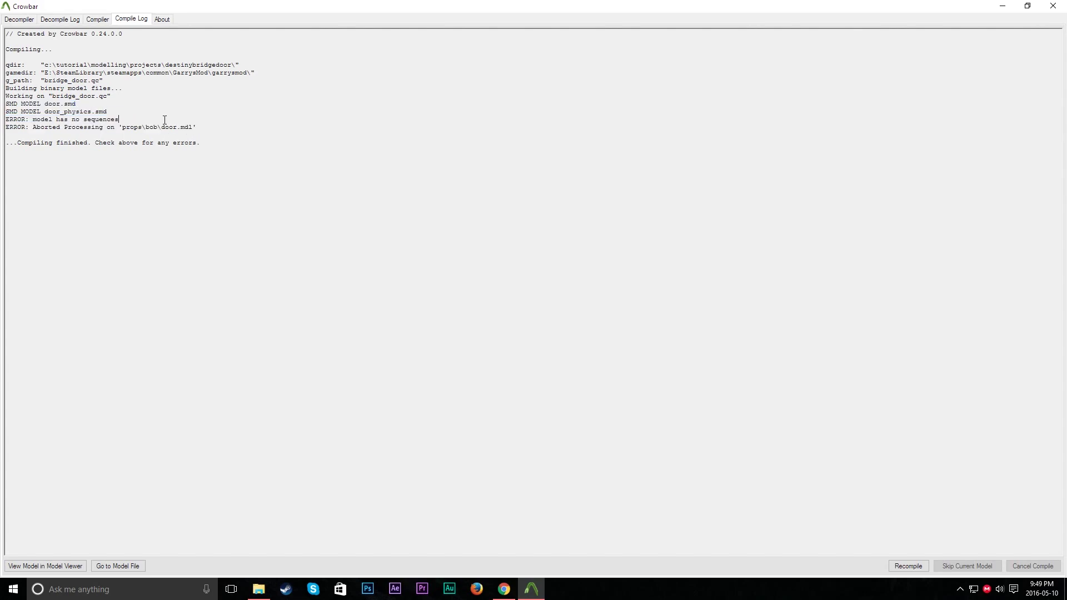
drag(133, 120, 5, 119)
click(118, 112)
drag(142, 117, 5, 119)
click(224, 126)
drag(223, 126, 5, 118)
click(261, 134)
- Return to Crowbar's Compiler tab, minimize Crowbar, and select the anims folder in DestinyBridgeDoor
click(100, 20)
click(1002, 6)
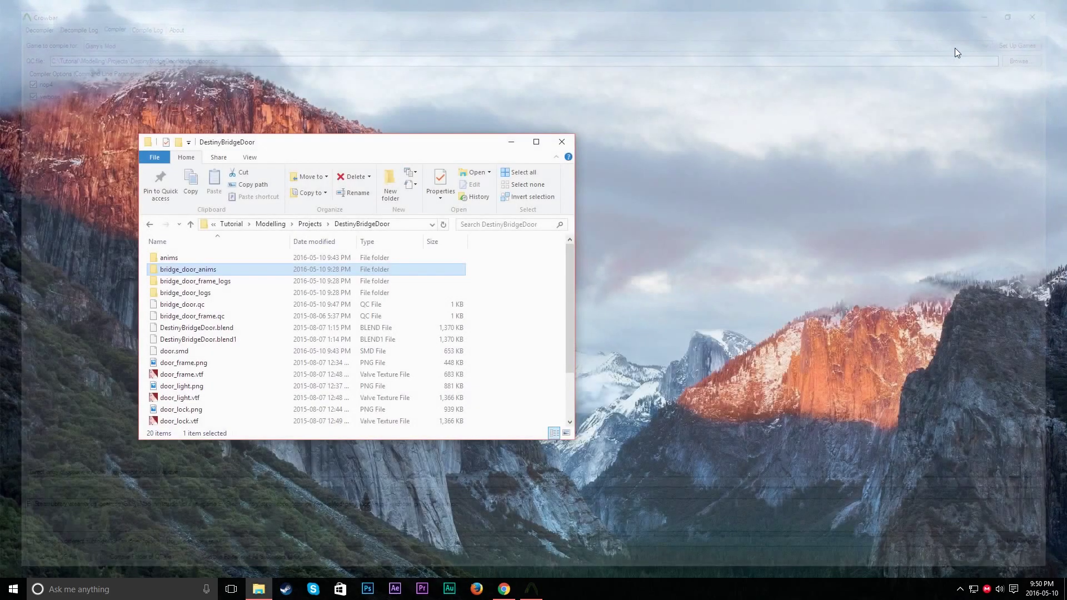
click(390, 254)
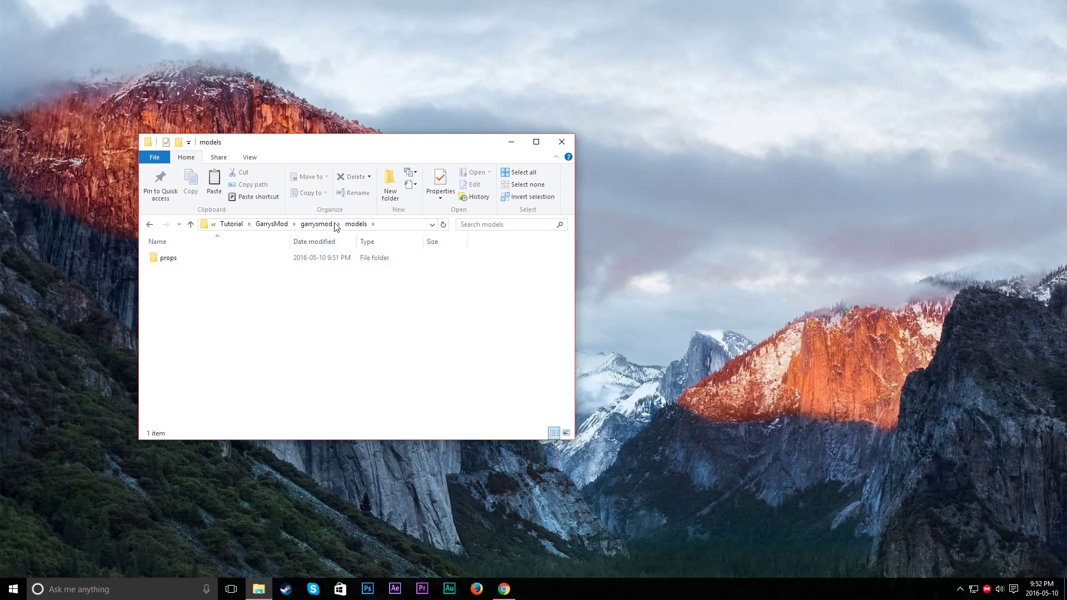
- Create a new folder named test in garrysmod\addons and open it
click(311, 224)
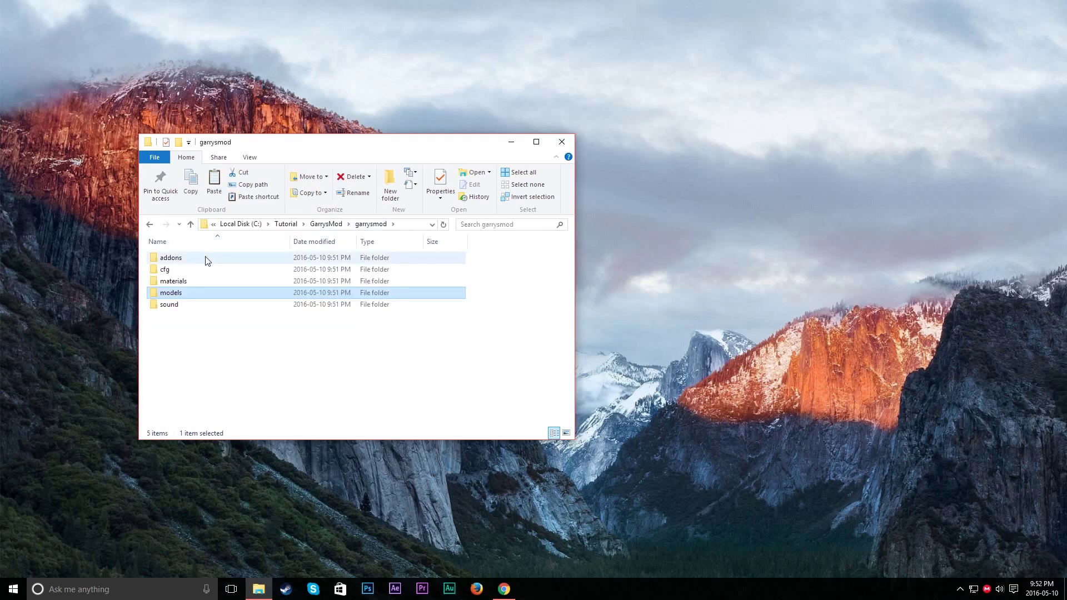
double_click(205, 260)
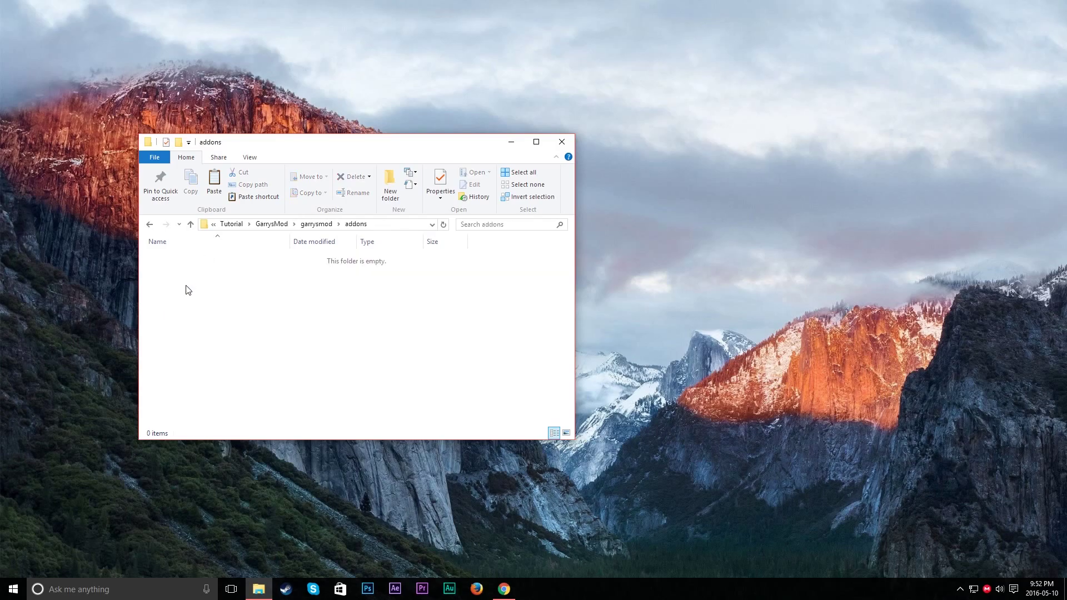
right_click(186, 285)
mouse_move(131, 432)
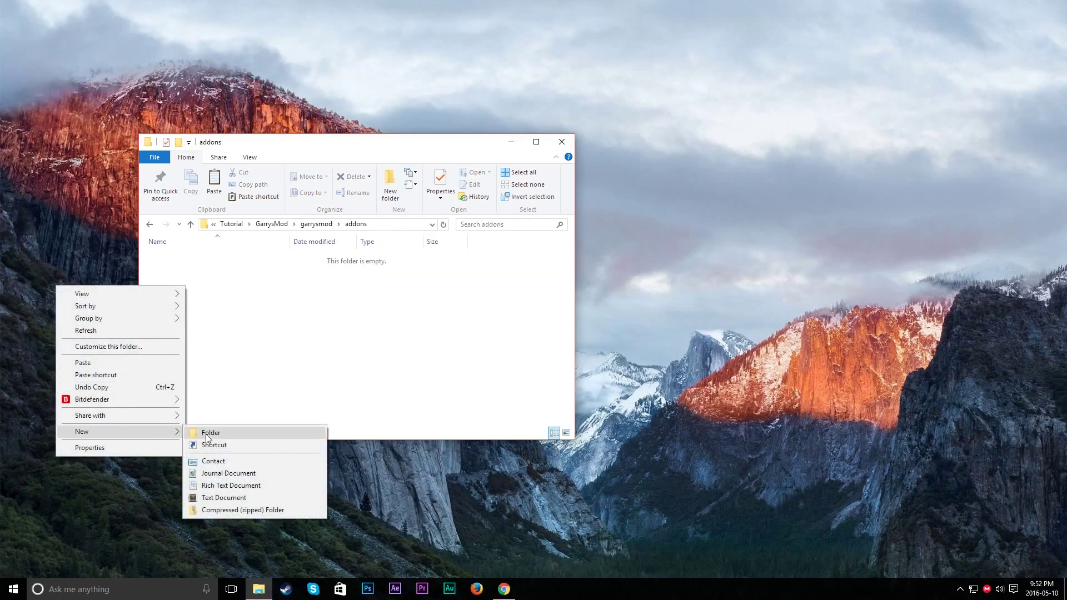
click(213, 434)
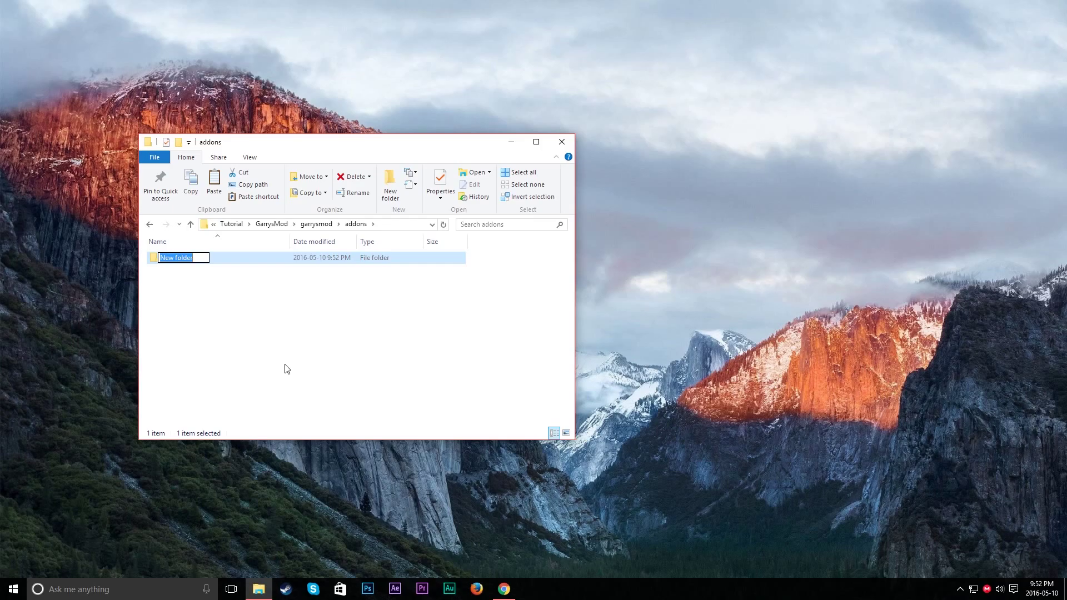
text(test)
key(Return)
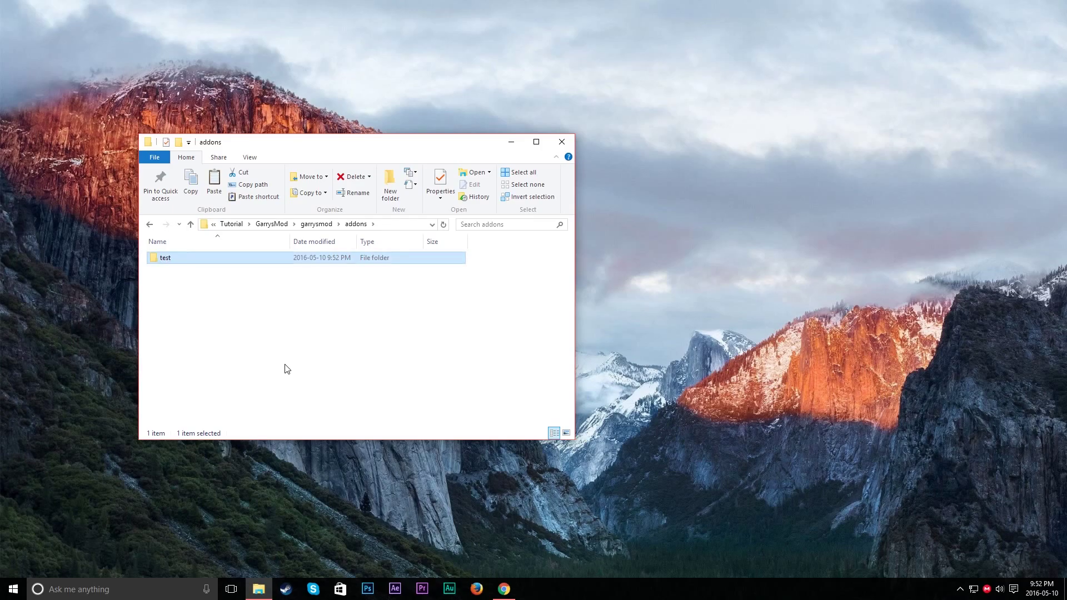
key(Return)
- Create materials and models folders inside the test folder
right_click(306, 299)
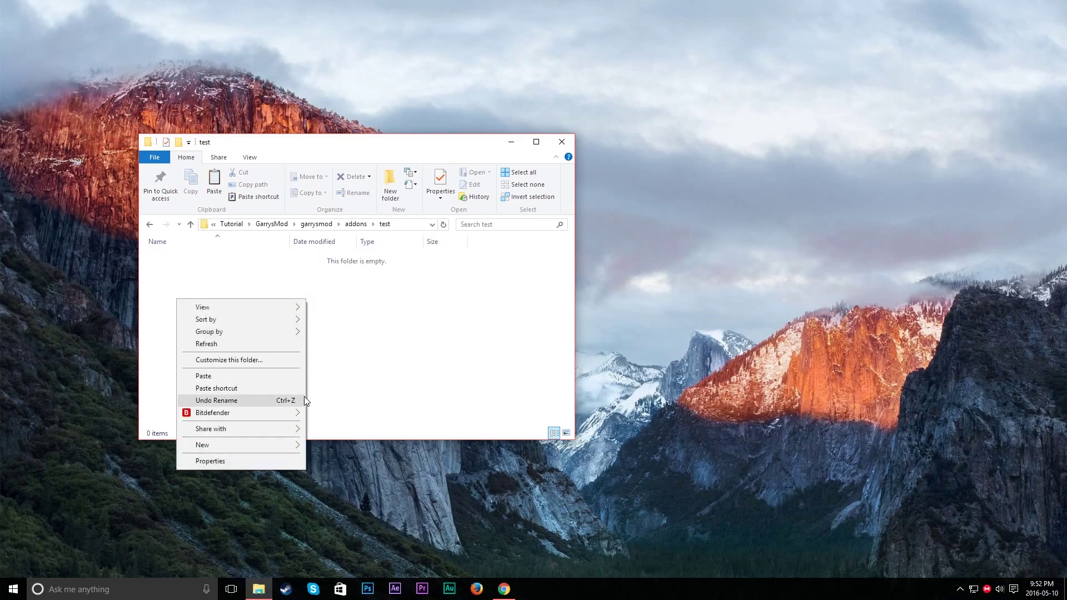
mouse_move(233, 444)
click(169, 446)
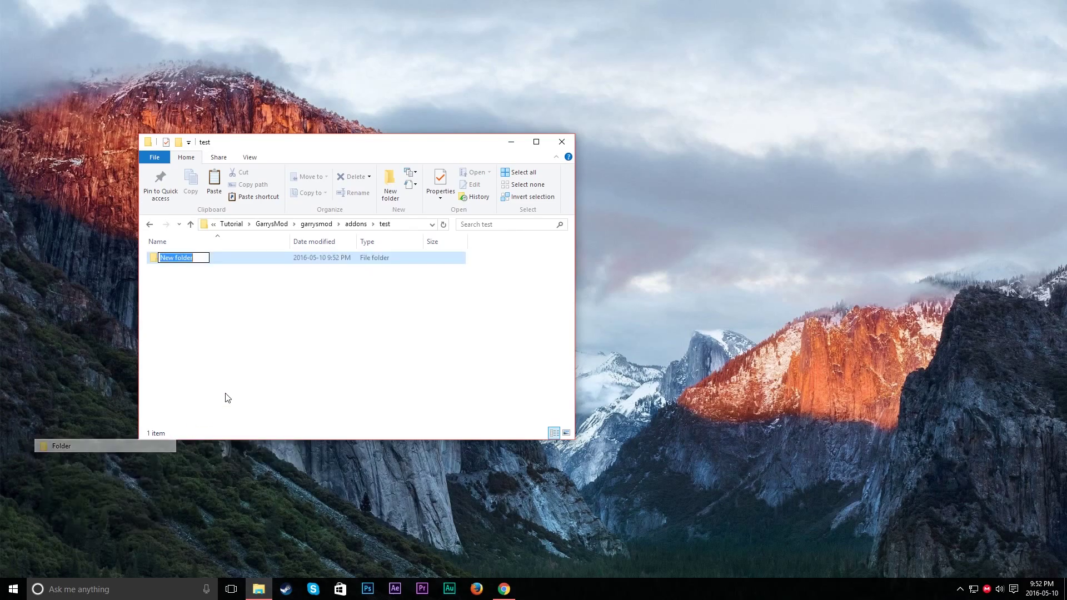
text(materials)
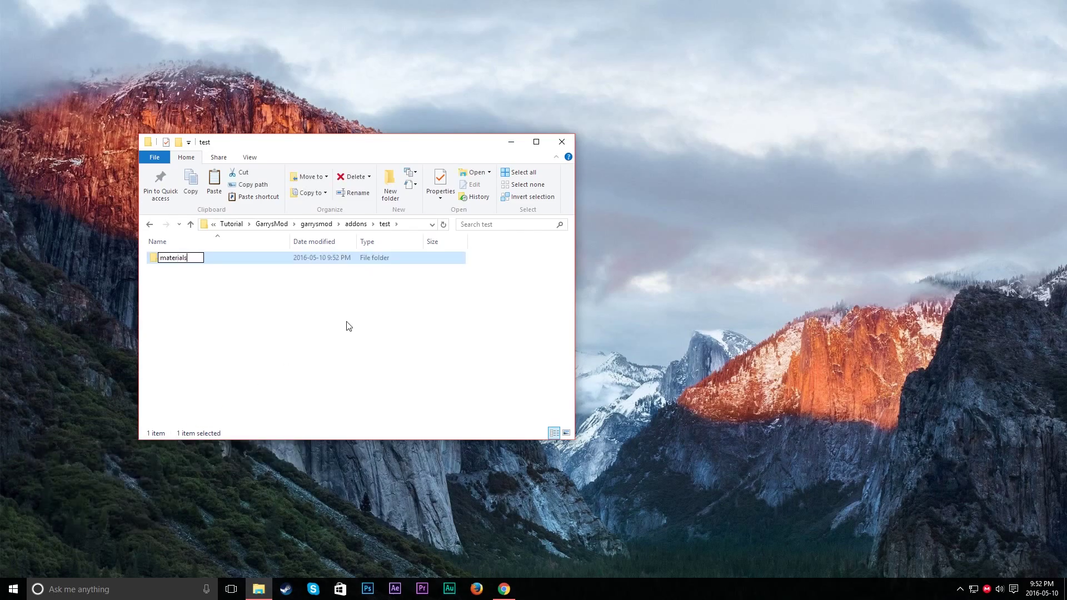
key(Return)
right_click(346, 322)
mouse_move(255, 472)
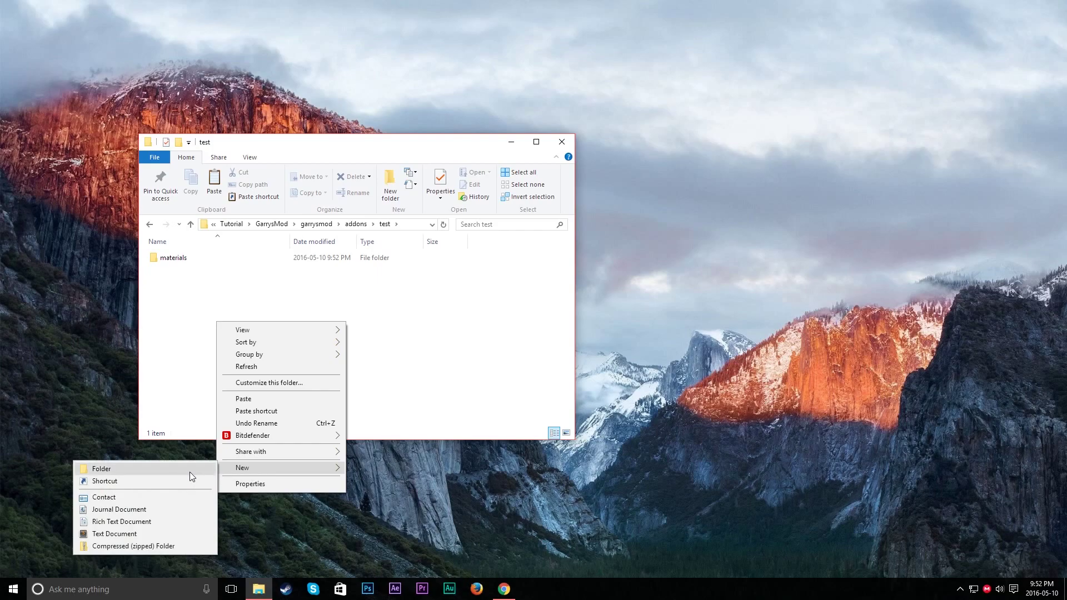
click(189, 472)
text(models)
key(Return)
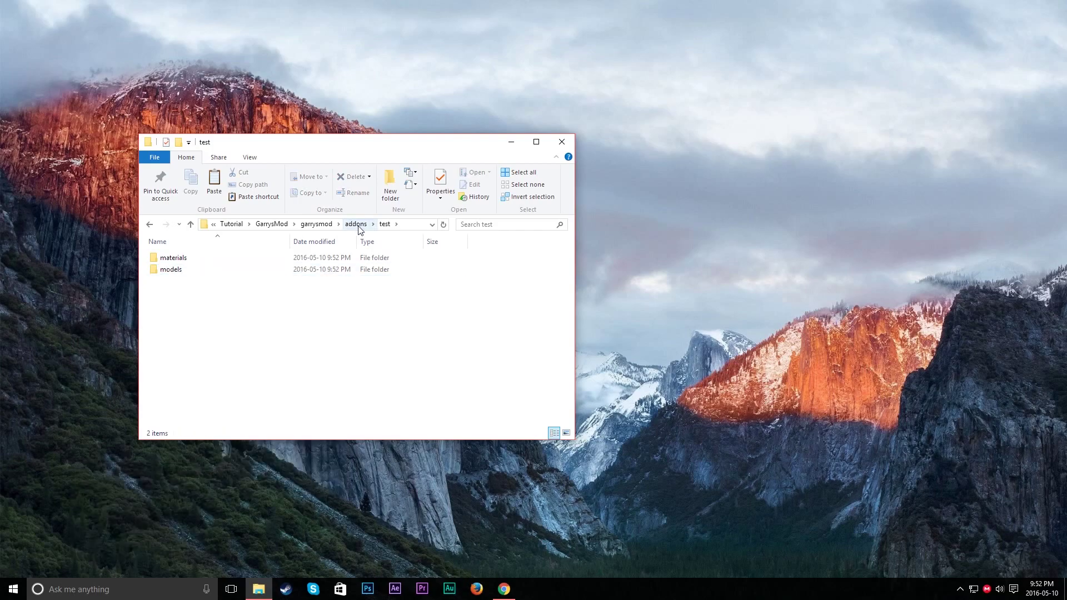
- Navigate back into addons\test and check the models folder without adding anything
click(316, 224)
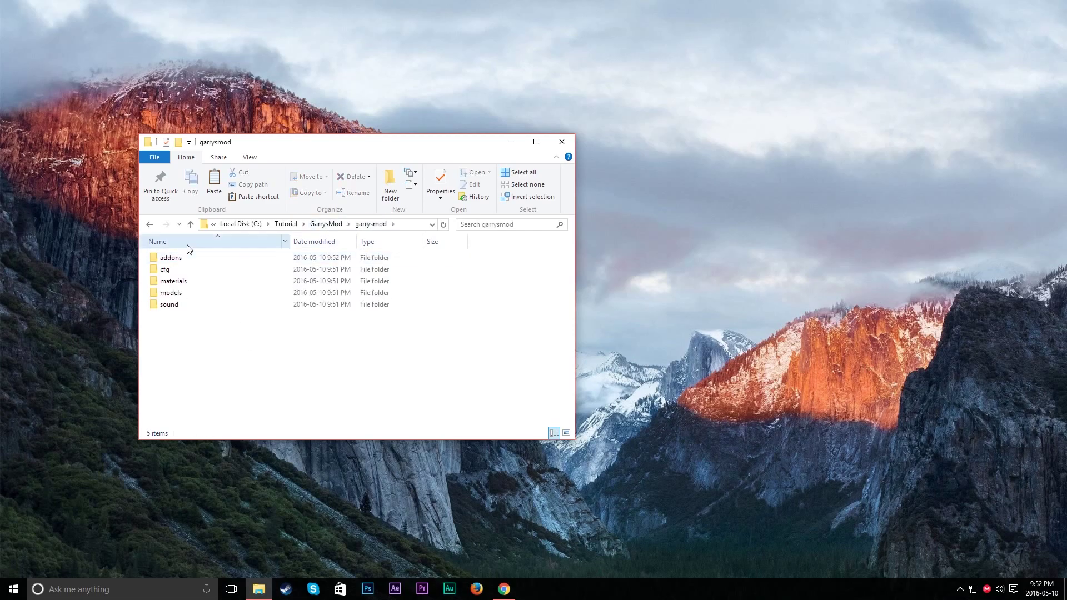
double_click(172, 258)
double_click(185, 259)
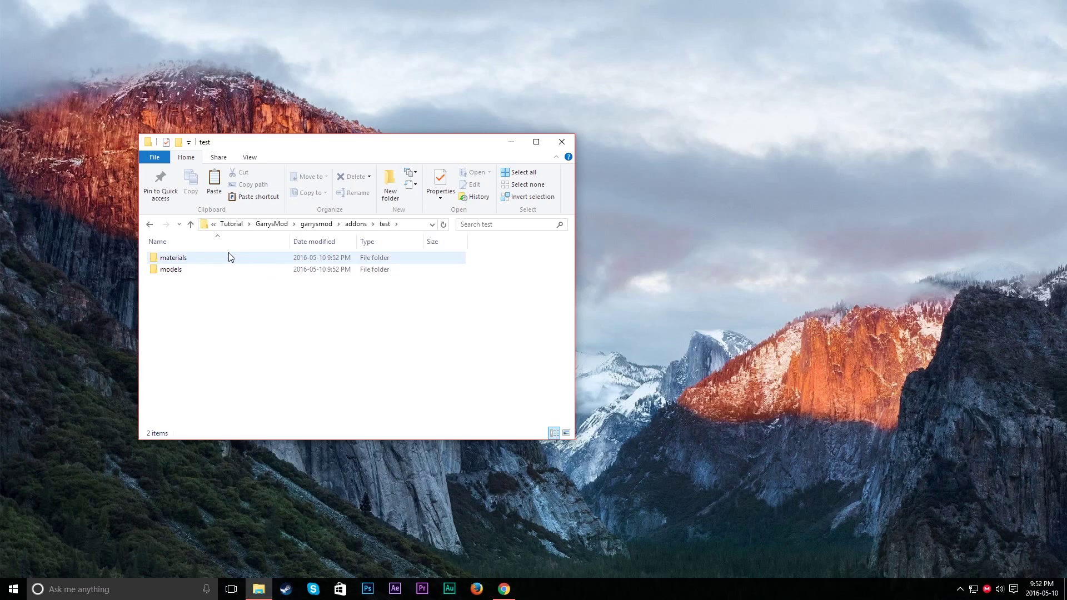
click(219, 270)
right_click(213, 294)
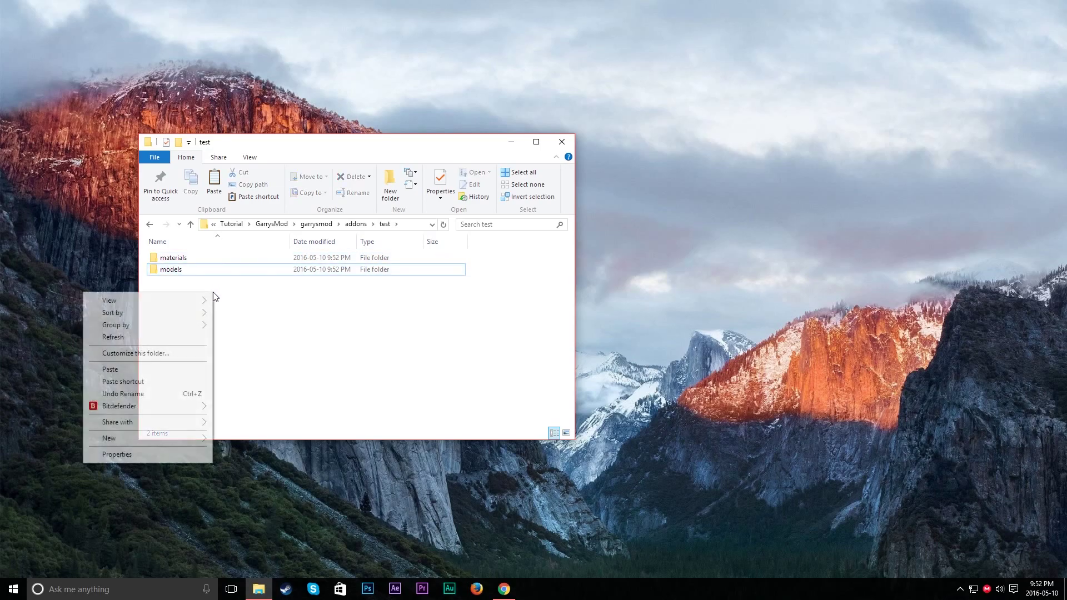
mouse_move(158, 439)
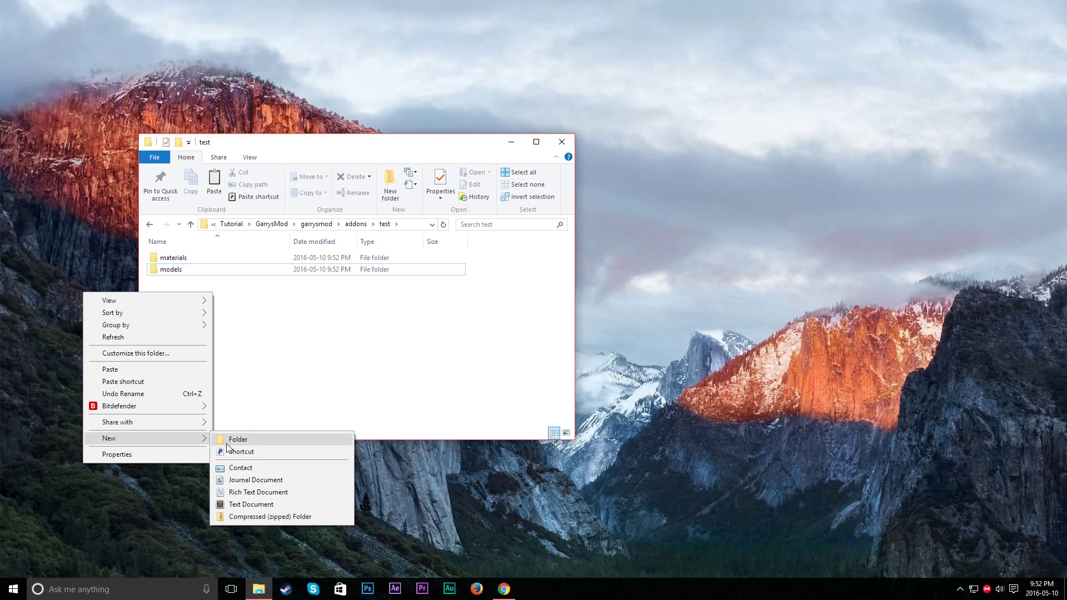
click(270, 367)
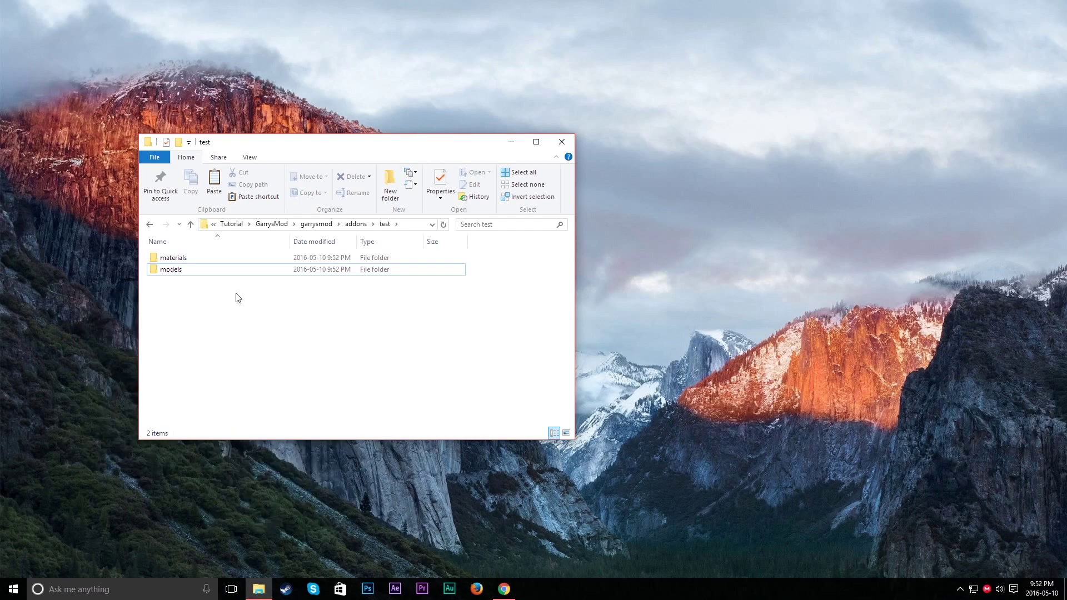
- Inspect test\materials, then browse models\props\bob and return to the test folder
double_click(200, 259)
double_click(200, 259)
key(BackSpace)
click(293, 307)
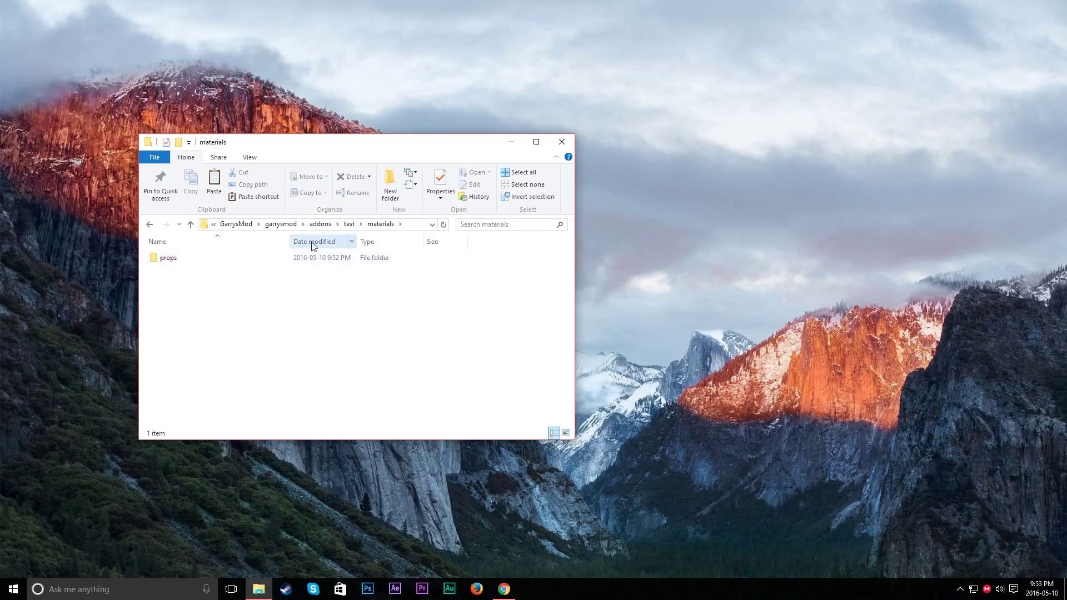
click(349, 224)
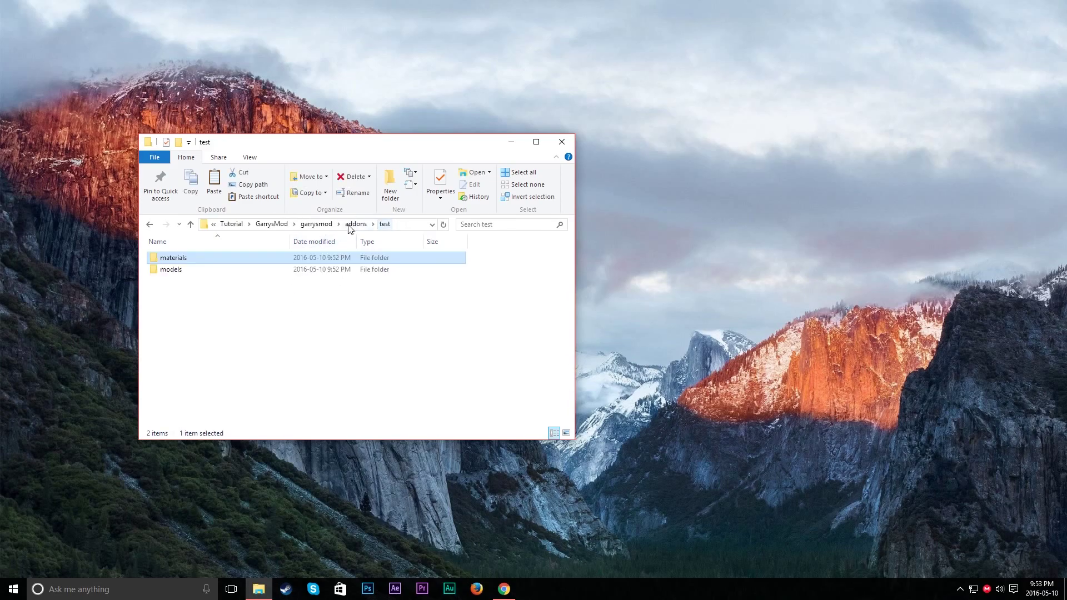
double_click(244, 270)
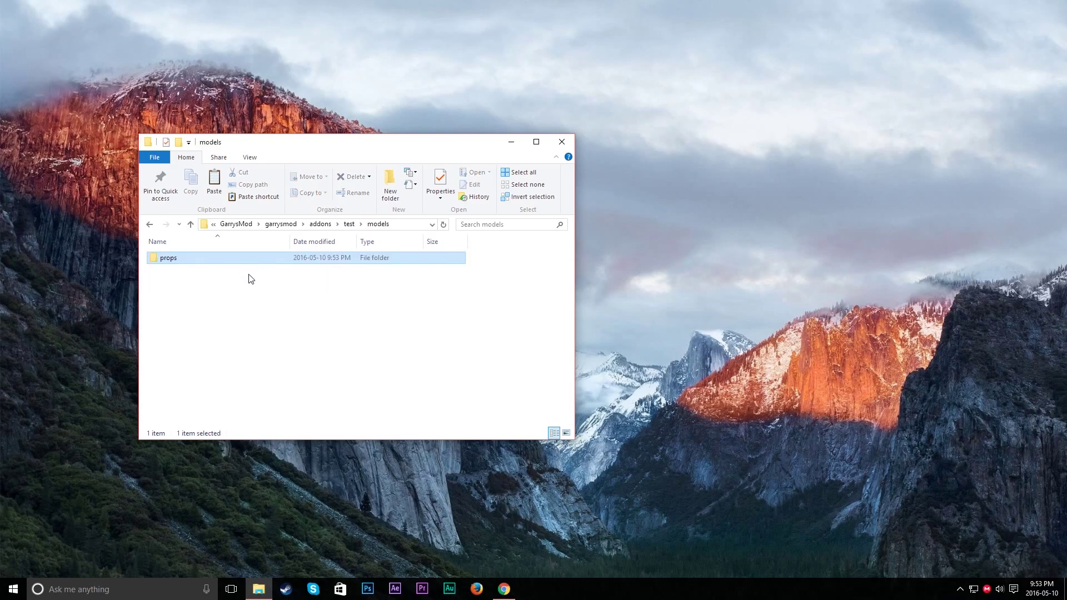
double_click(225, 259)
double_click(222, 259)
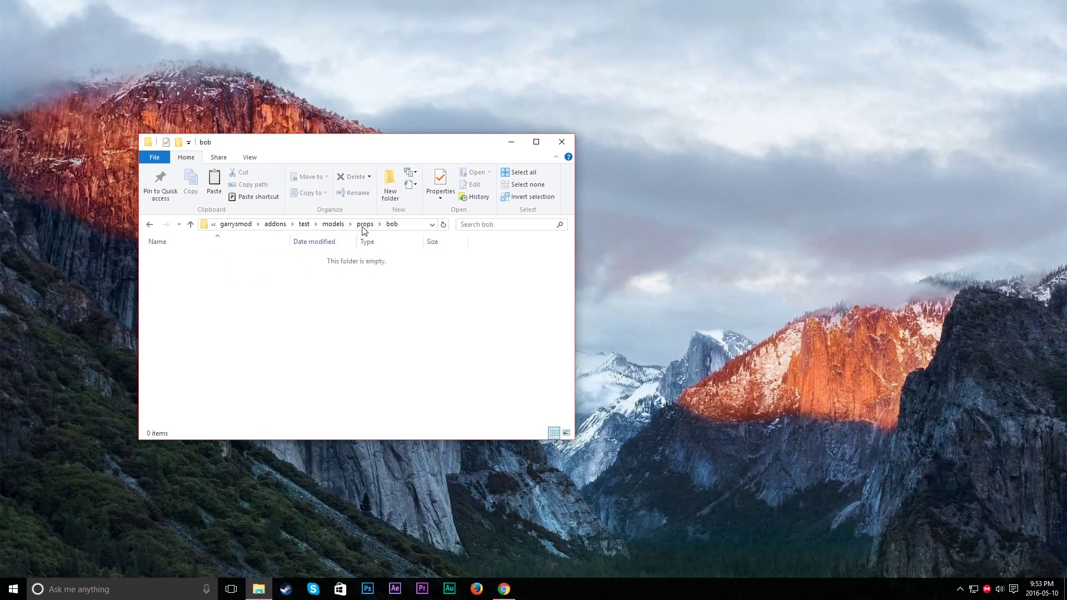
click(335, 225)
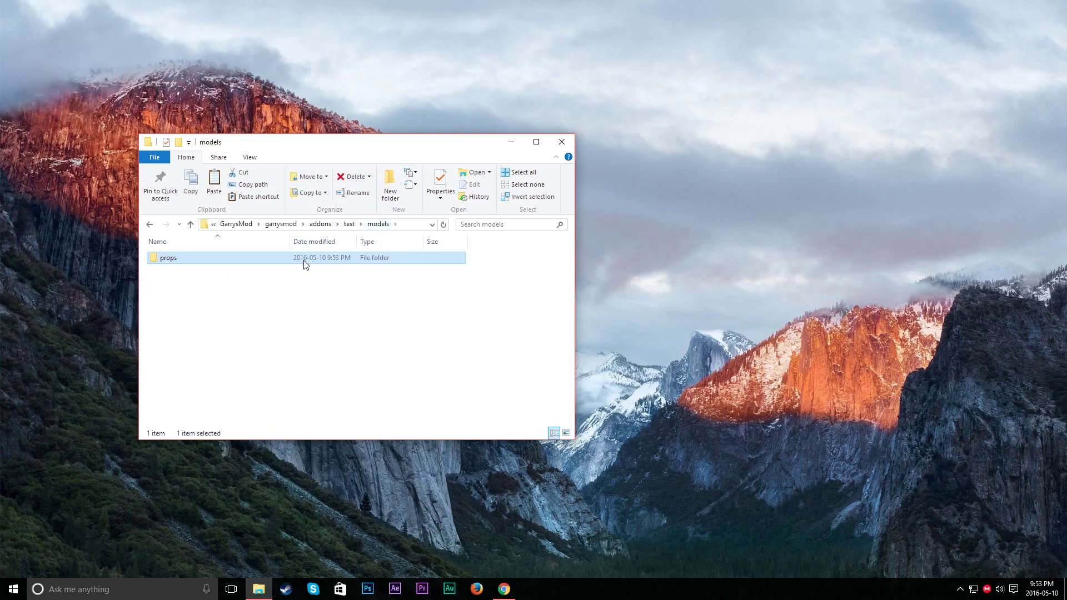
click(349, 224)
click(291, 293)
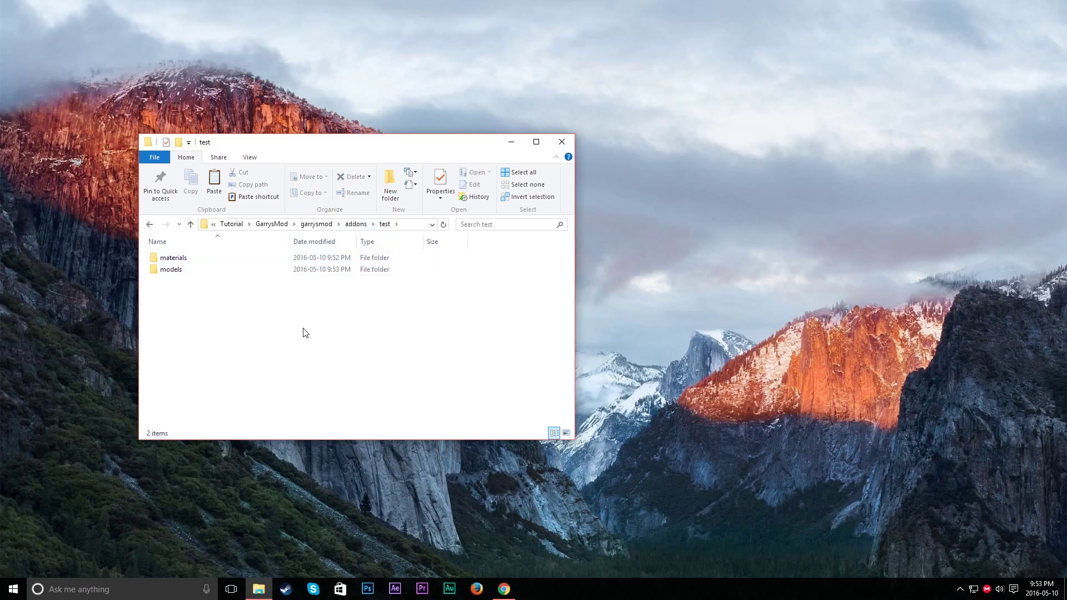
drag(244, 302, 186, 251)
click(250, 296)
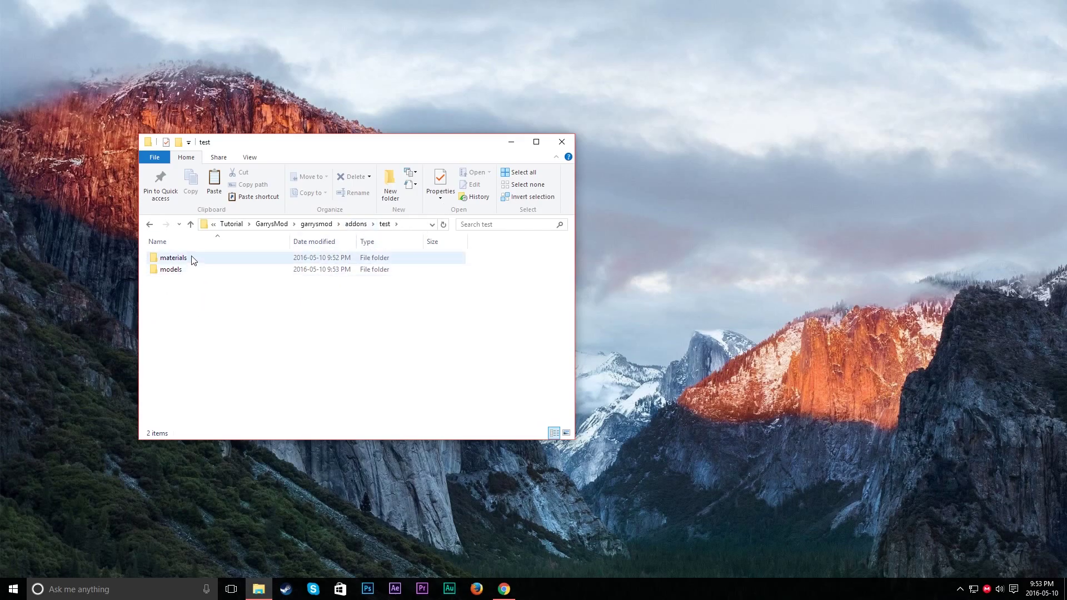
- Check materials again, then open the empty bob folder at test\models\props\bob
double_click(211, 257)
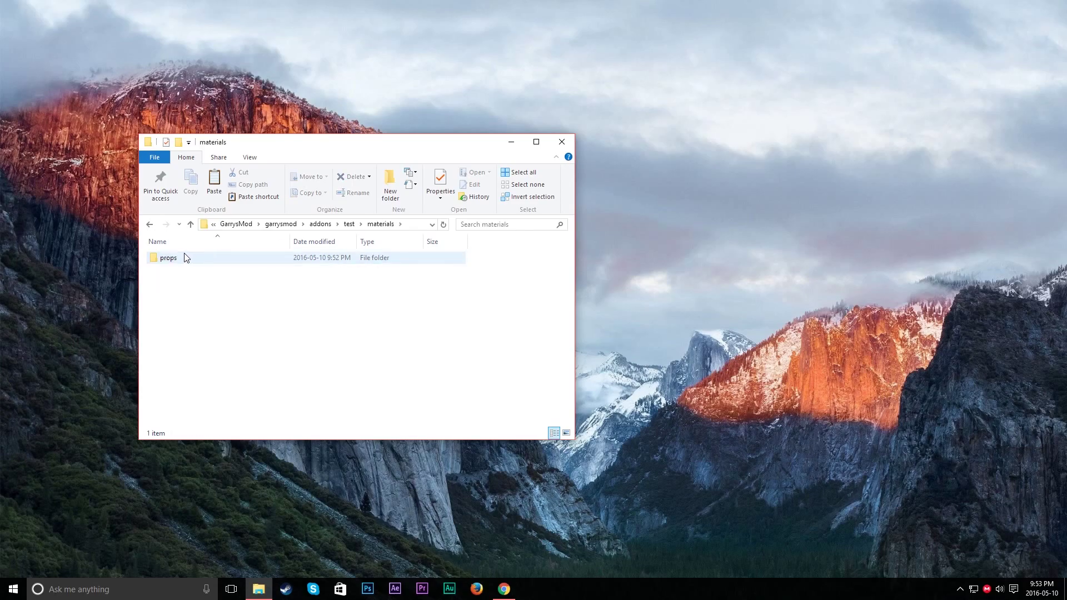
key(BackSpace)
double_click(183, 271)
double_click(190, 261)
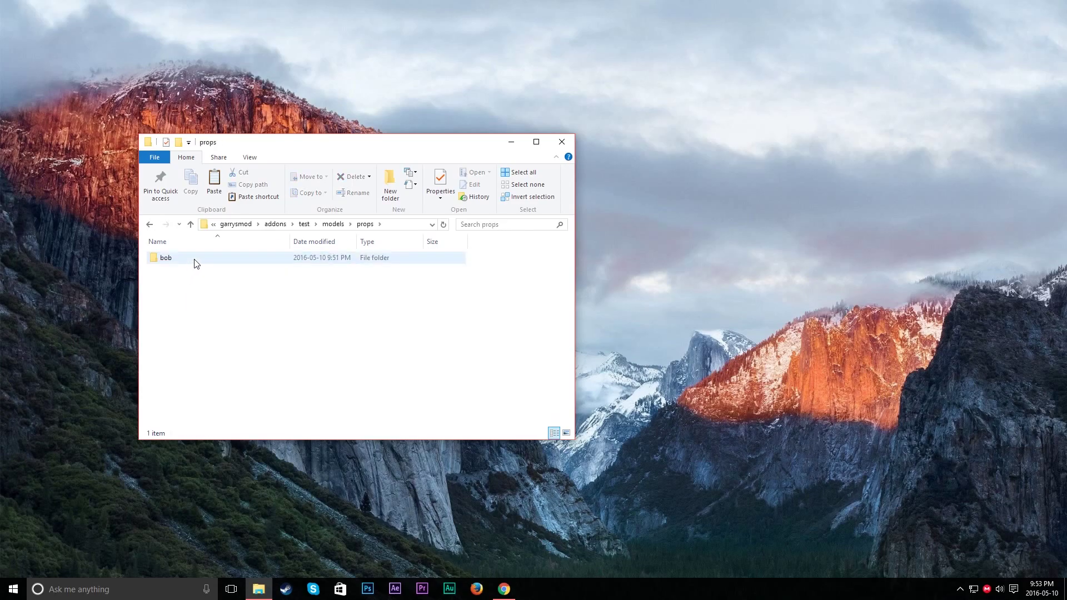
double_click(187, 262)
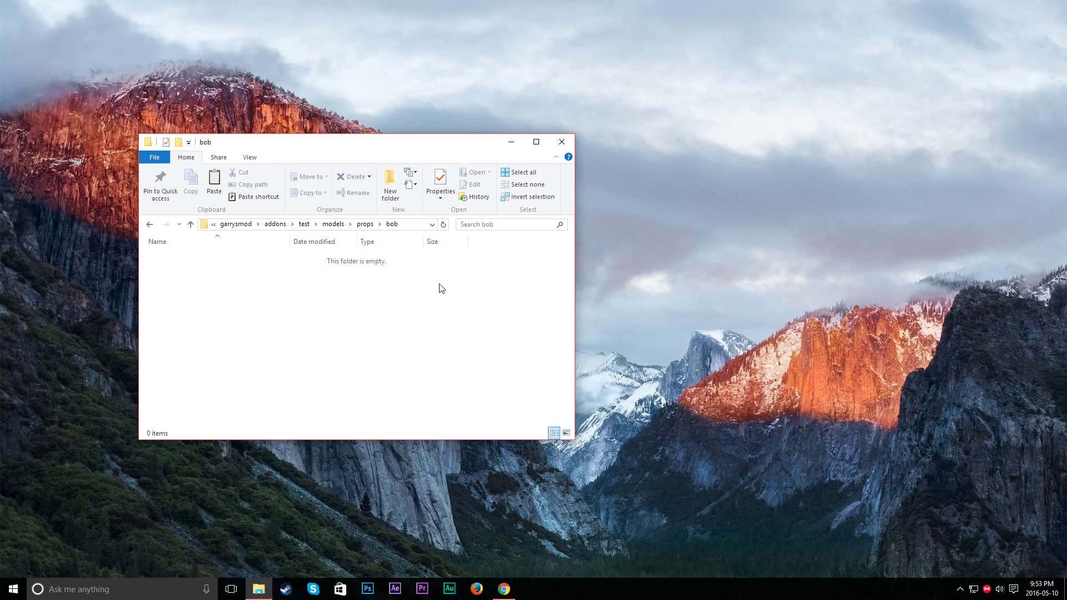
- Minimize the bob Explorer window to reveal the empty desktop
click(510, 145)
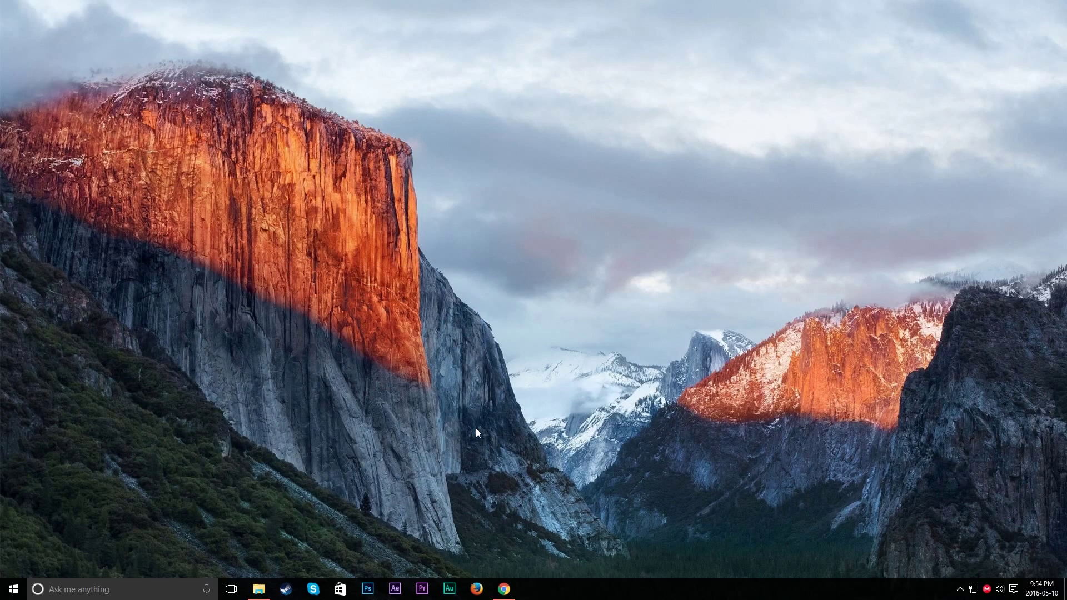